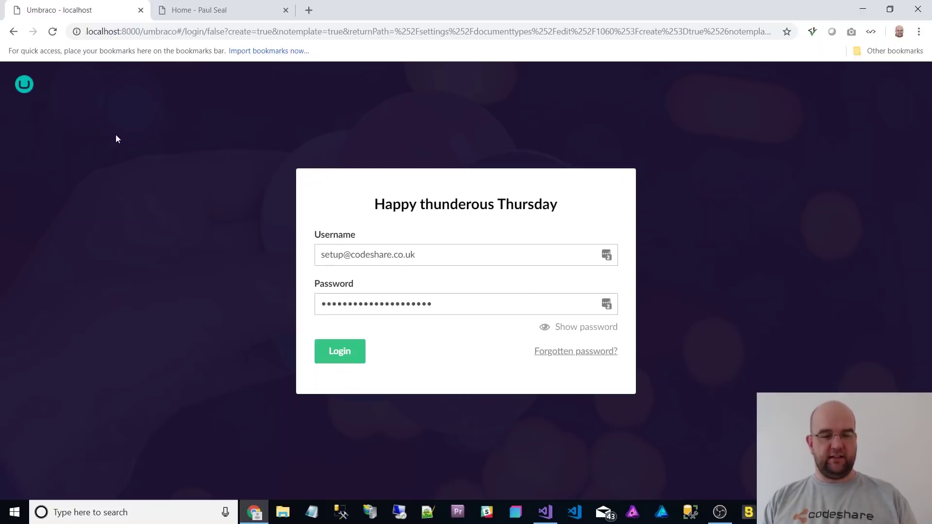
# Log in to the Umbraco back office and dismiss Chrome's save-password prompt.
pyautogui.click(348, 356)
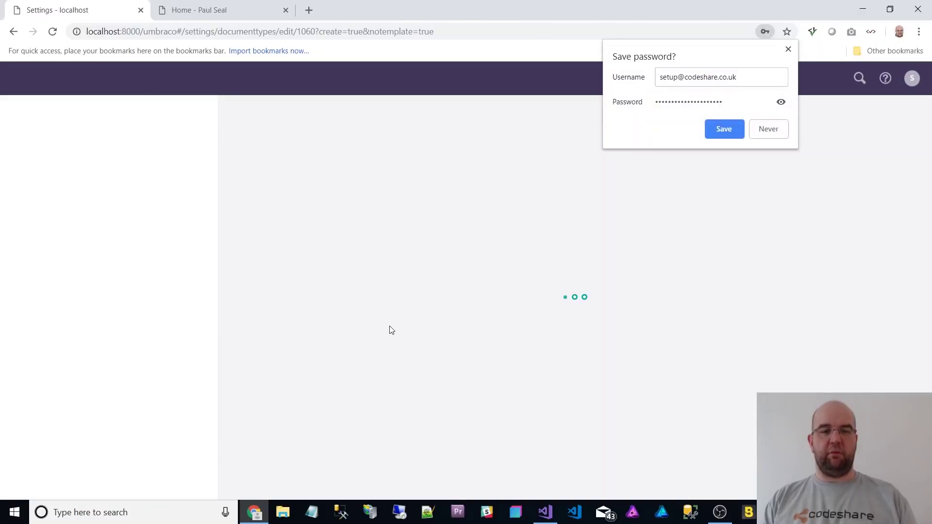
pyautogui.click(788, 49)
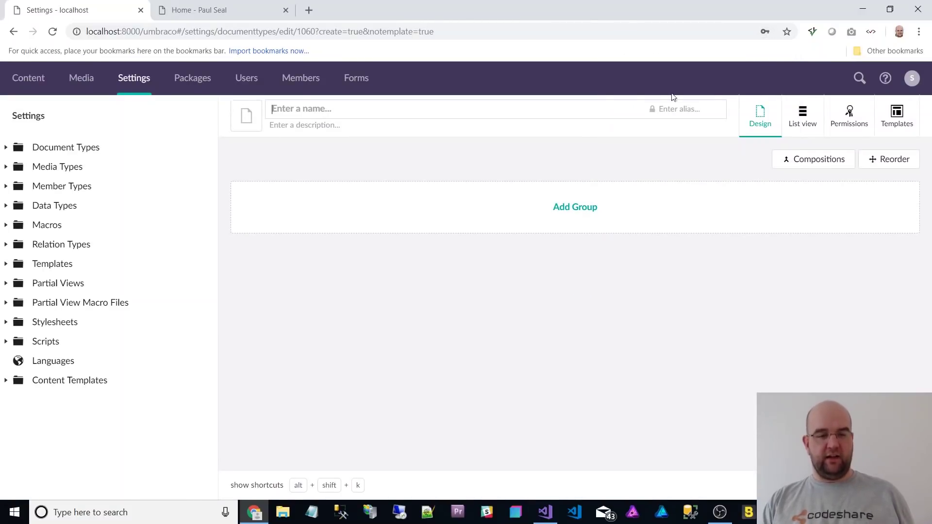
# On the demo site tab, view the Home, Gallery and Blog Post List pages.
pyautogui.click(218, 7)
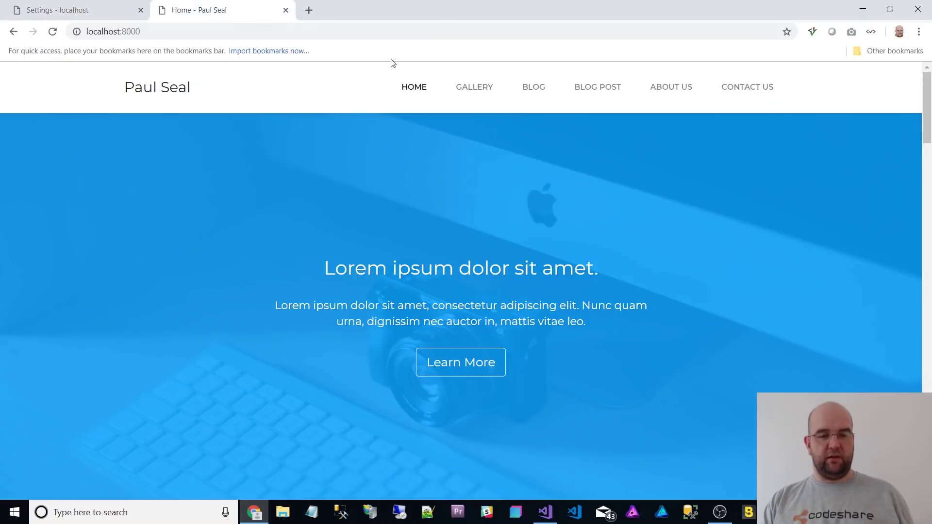
pyautogui.scroll(-20, 219, 153)
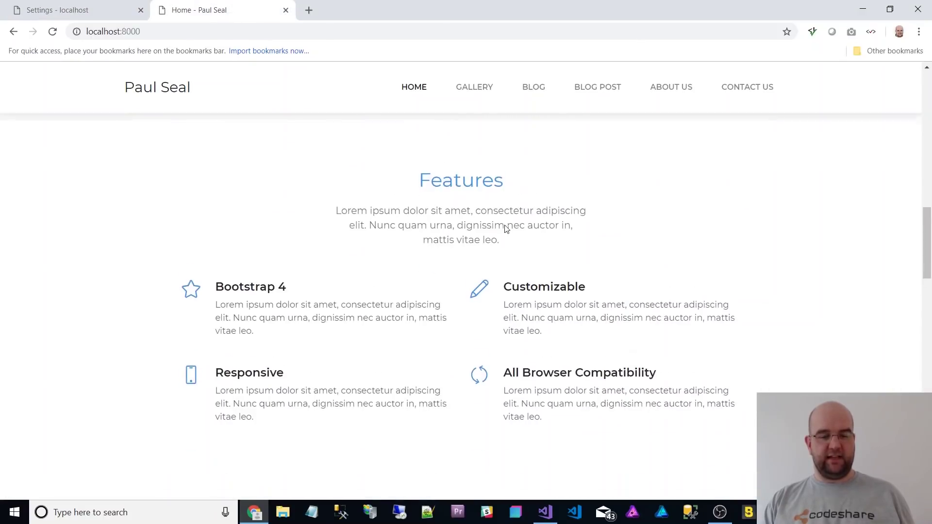
pyautogui.scroll(4, 500, 202)
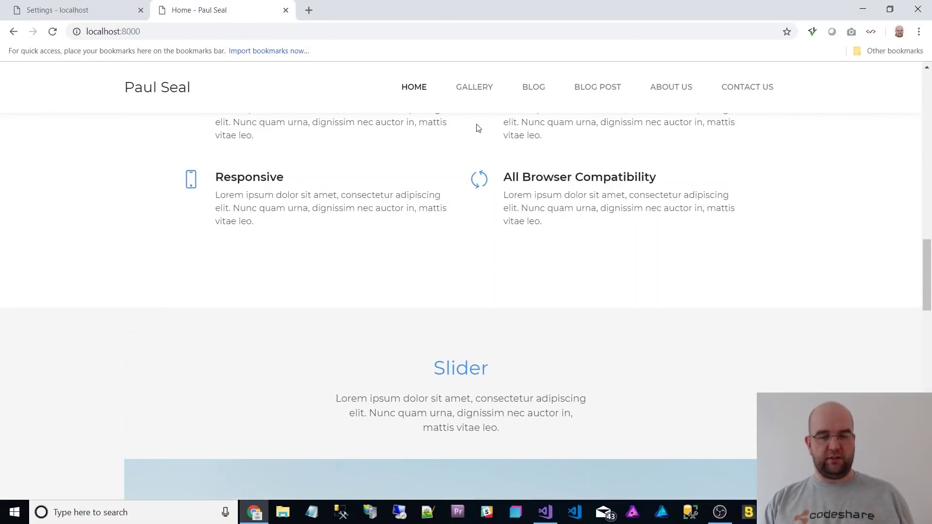
pyautogui.click(477, 87)
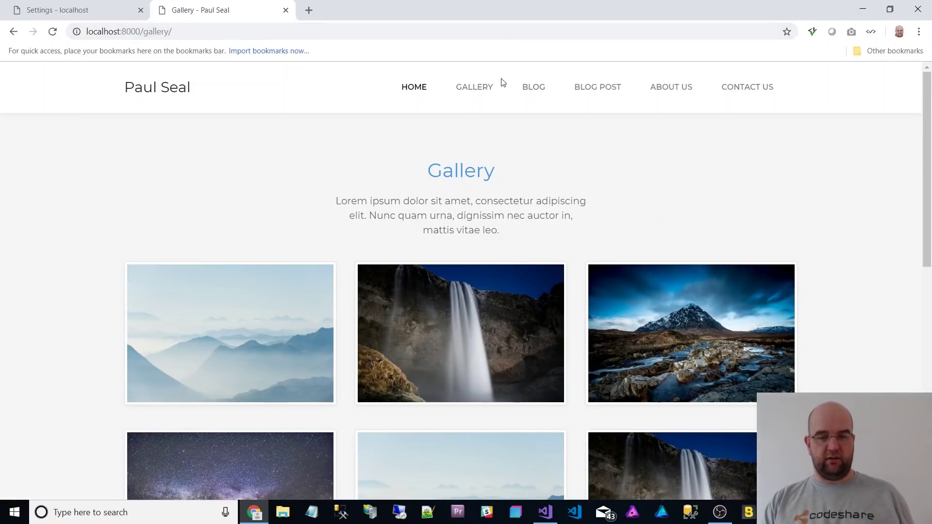
pyautogui.click(543, 91)
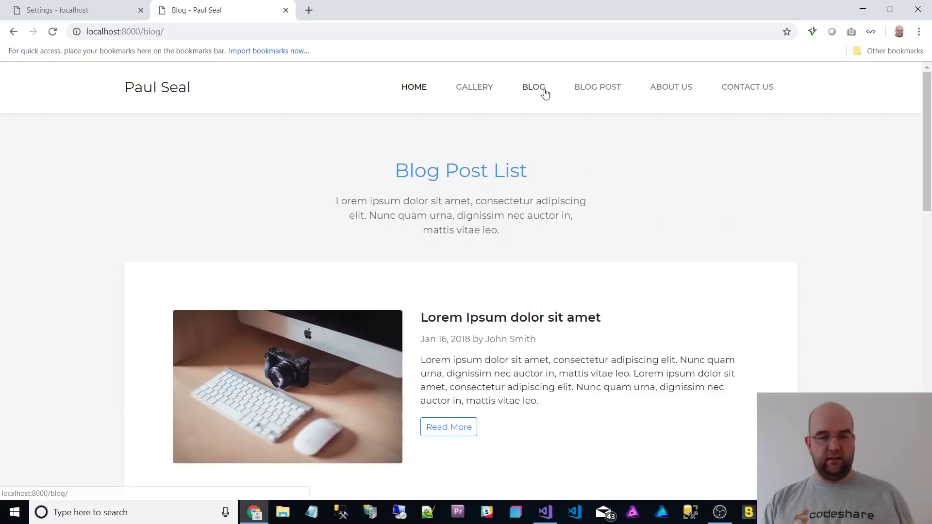
pyautogui.scroll(-4, 605, 122)
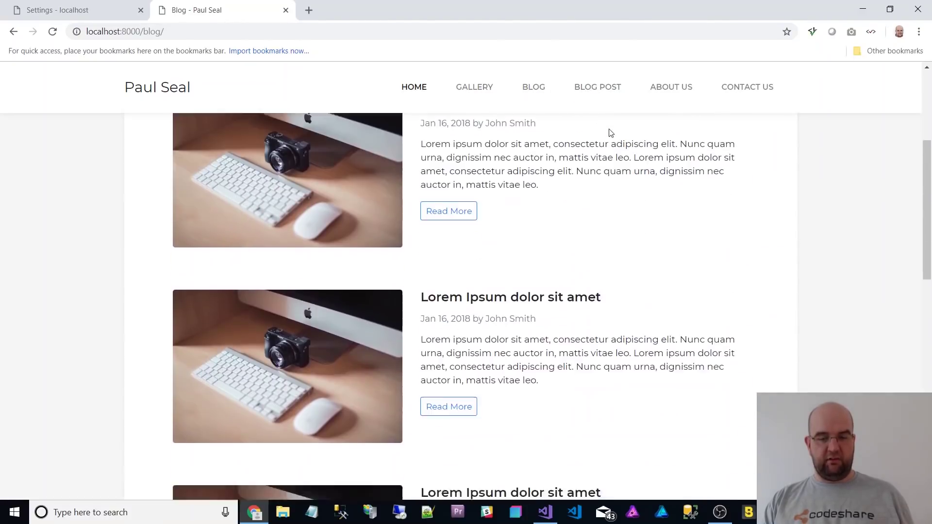
pyautogui.scroll(4, 611, 133)
# View the single blog post, About and Contact pages, then return to Home.
pyautogui.click(605, 89)
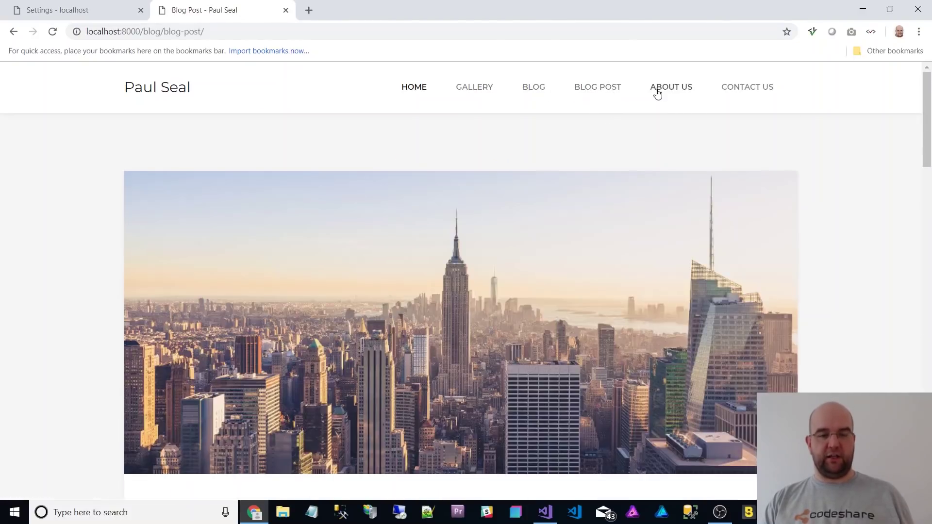
pyautogui.click(657, 93)
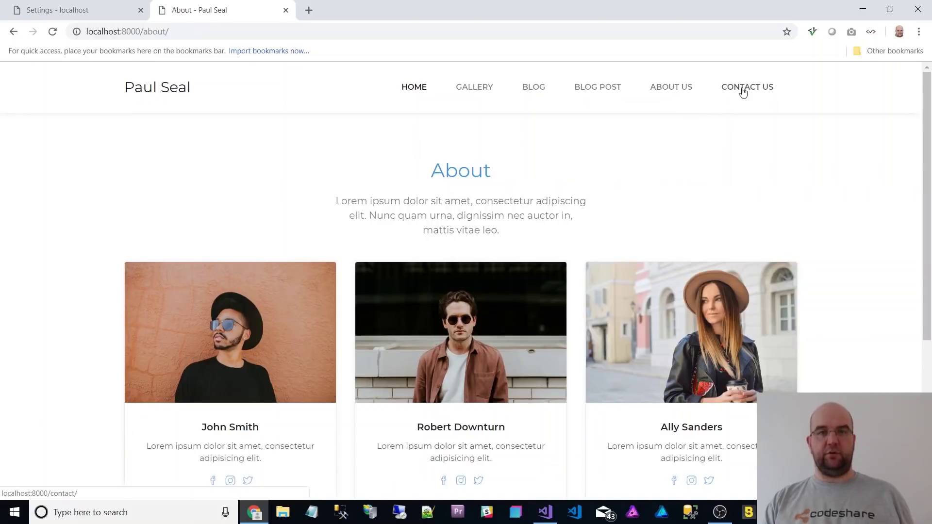
pyautogui.click(743, 93)
pyautogui.scroll(-5, 740, 147)
pyautogui.scroll(5, 741, 148)
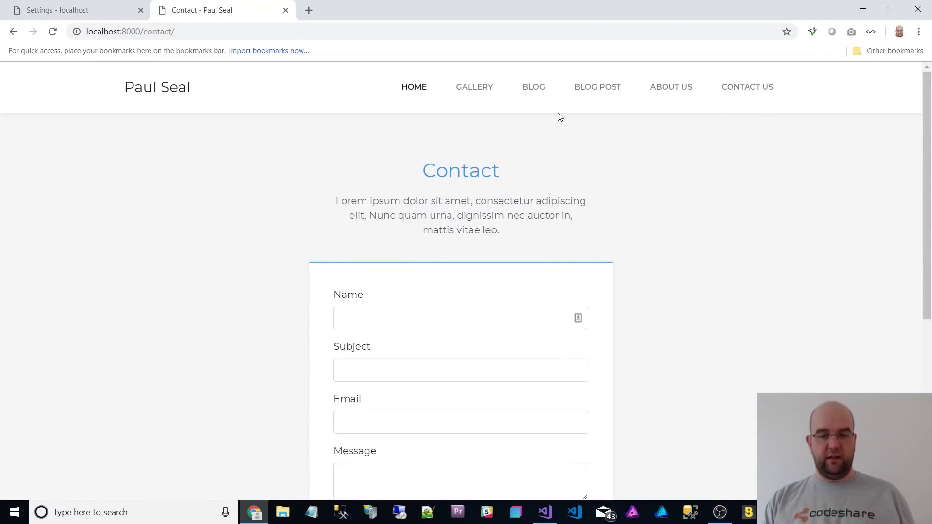
pyautogui.click(421, 89)
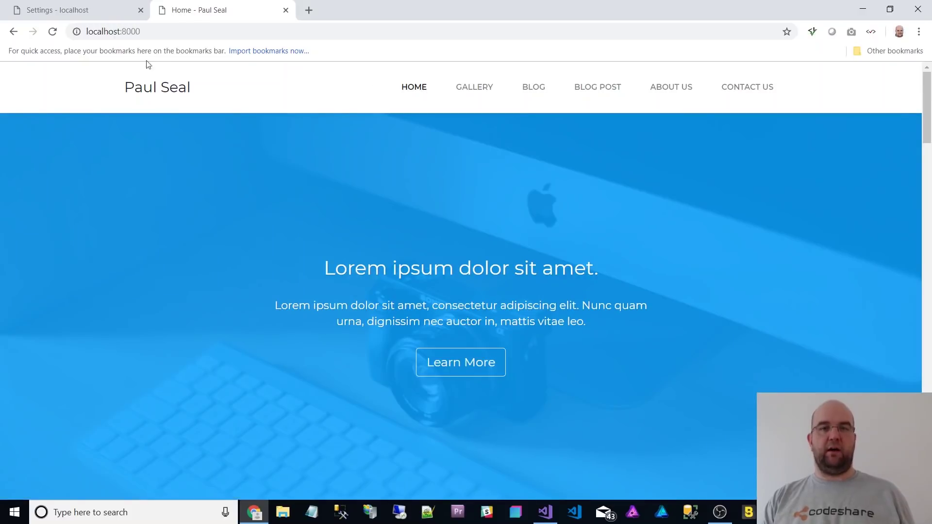
# Return to the Umbraco tab and open the Content section.
pyautogui.click(68, 10)
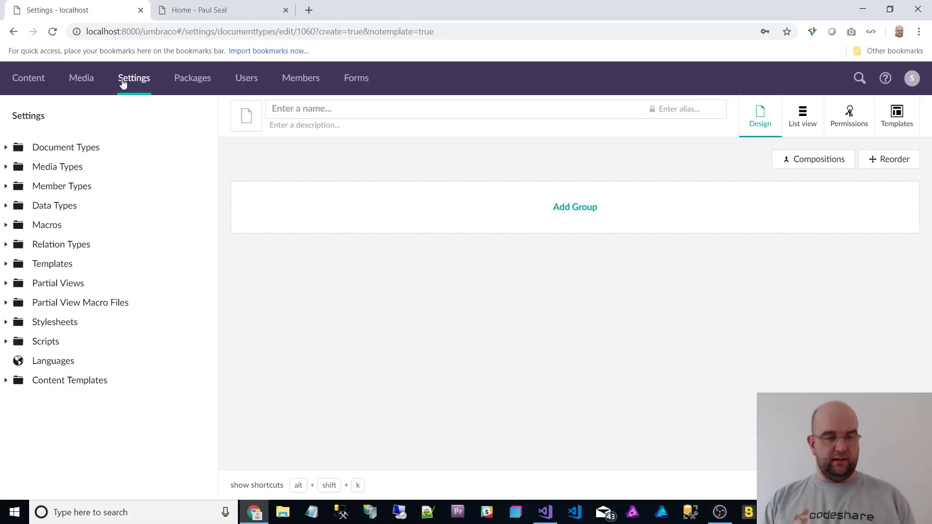
pyautogui.click(37, 81)
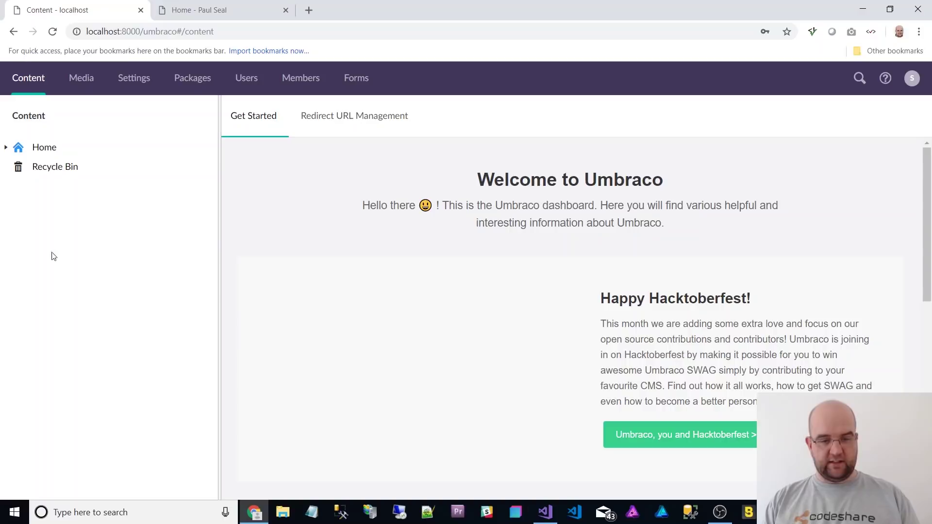
# Expand Home, open it for editing, and drag the splitter left to narrow the content tree.
pyautogui.click(10, 147)
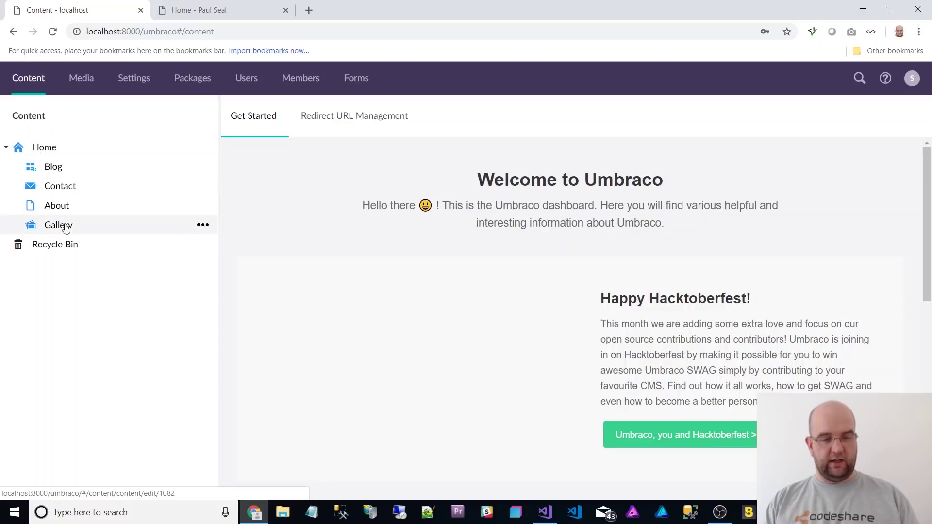
pyautogui.click(42, 147)
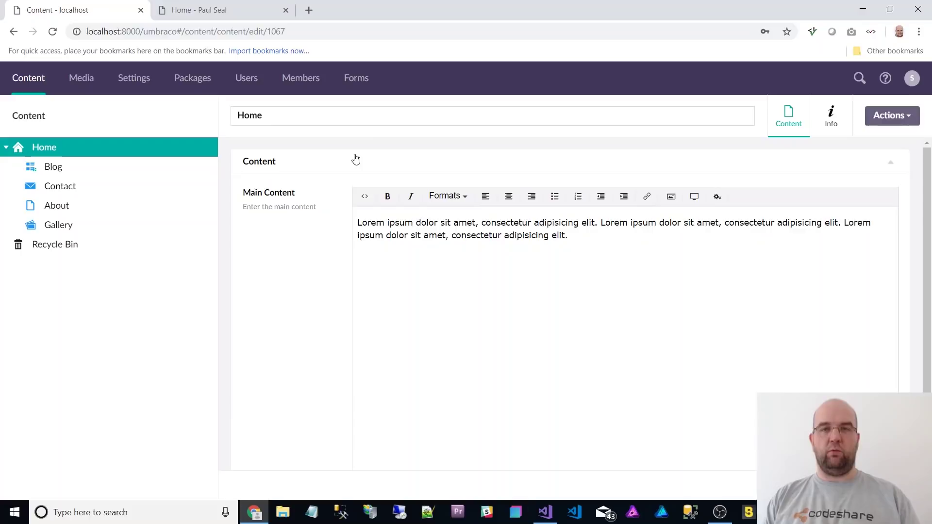
pyautogui.moveTo(210, 195)
pyautogui.moveTo(219, 208); pyautogui.dragTo(109, 220)
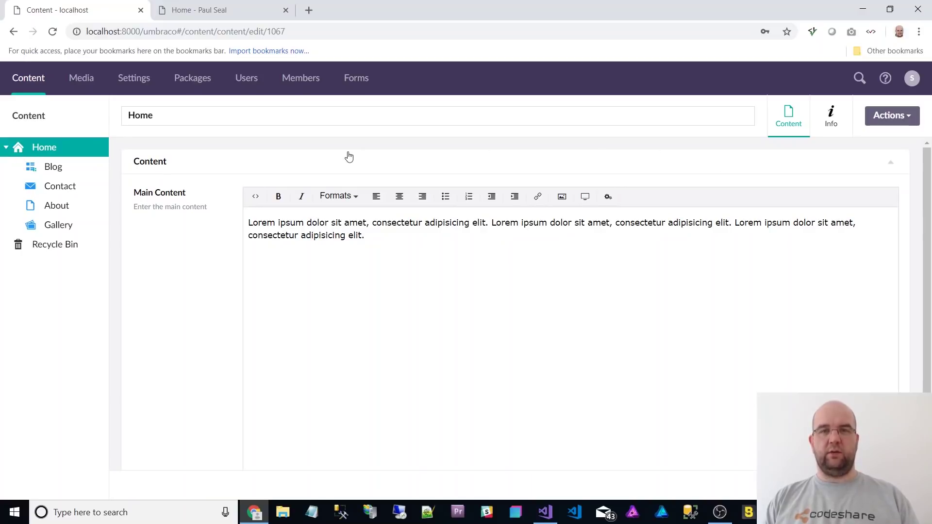
# Switch between the Home page's Content and Info views, check the Actions menu, and end on Info.
pyautogui.click(829, 122)
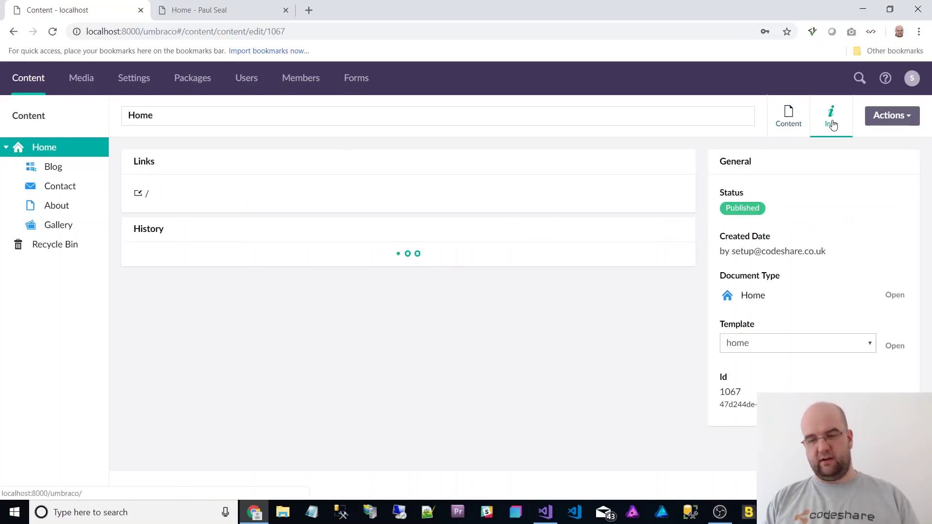
pyautogui.click(797, 125)
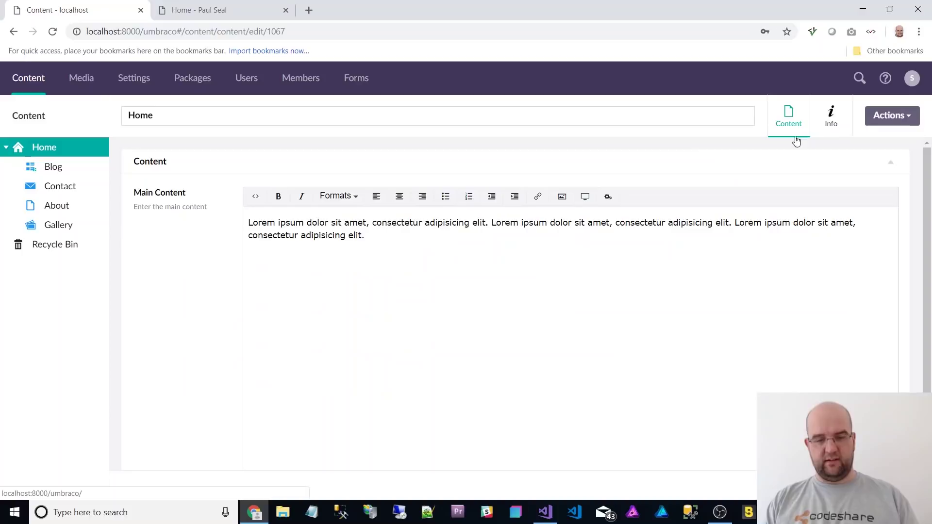
pyautogui.scroll(-2, 759, 287)
pyautogui.scroll(2, 631, 330)
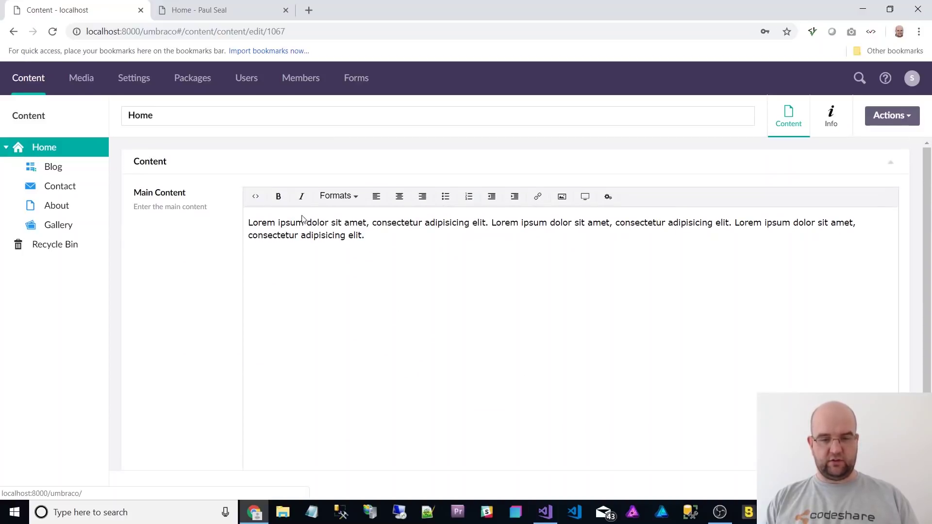
pyautogui.click(833, 120)
pyautogui.click(788, 119)
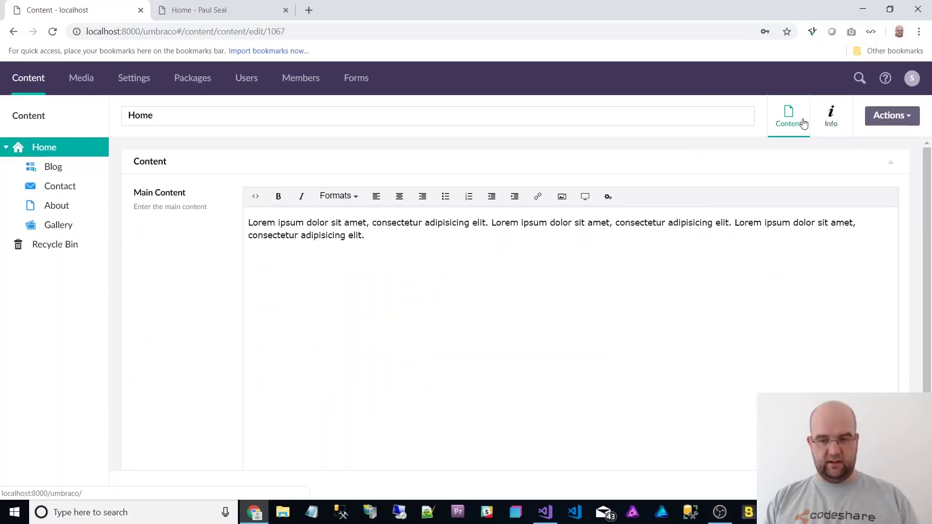
pyautogui.click(910, 117)
pyautogui.click(910, 119)
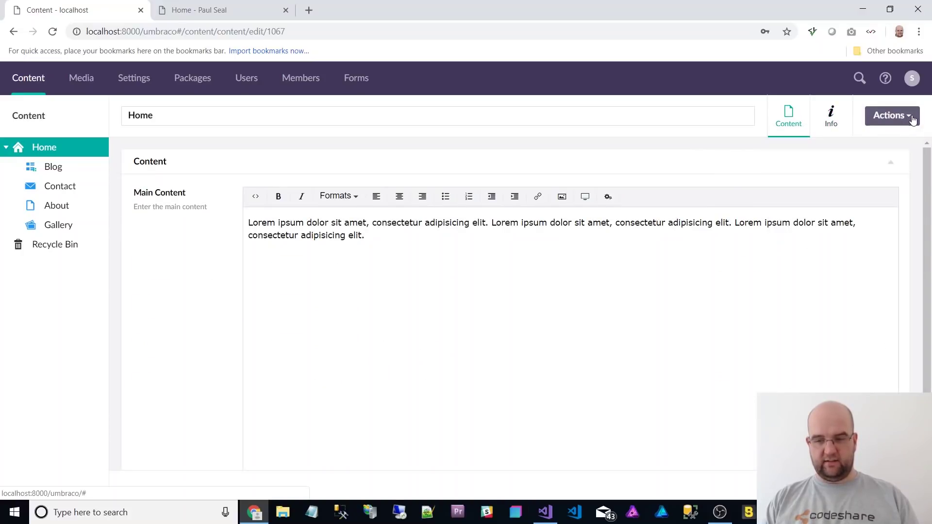
pyautogui.click(833, 120)
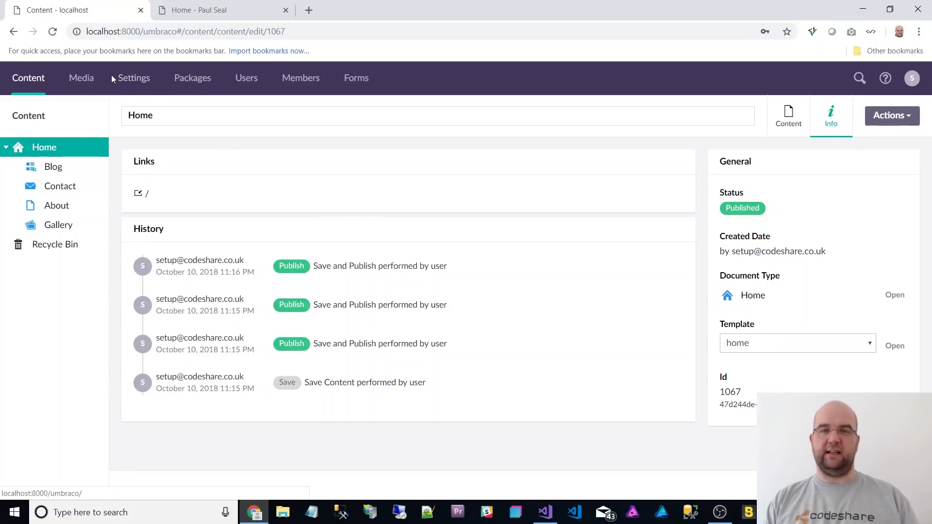
# In Settings > Templates, open the home template under master to view its Razor code.
pyautogui.click(125, 79)
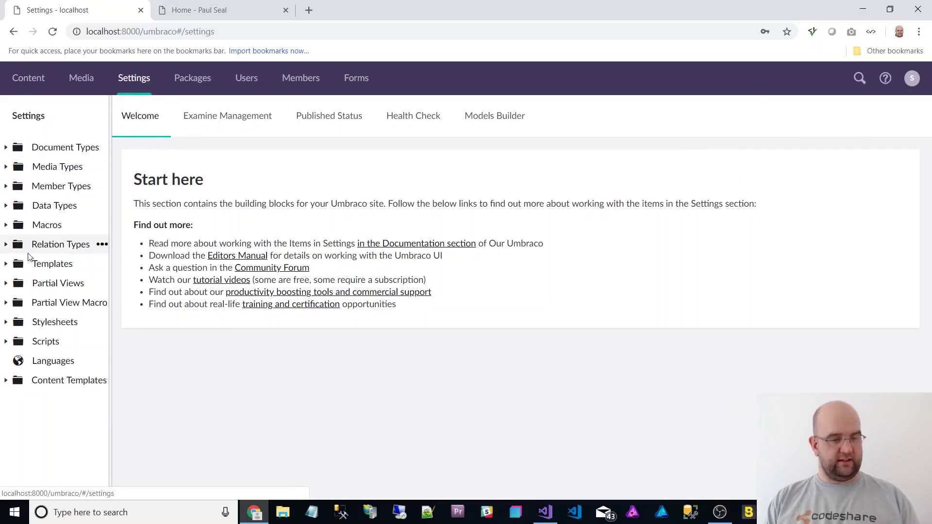
pyautogui.click(7, 265)
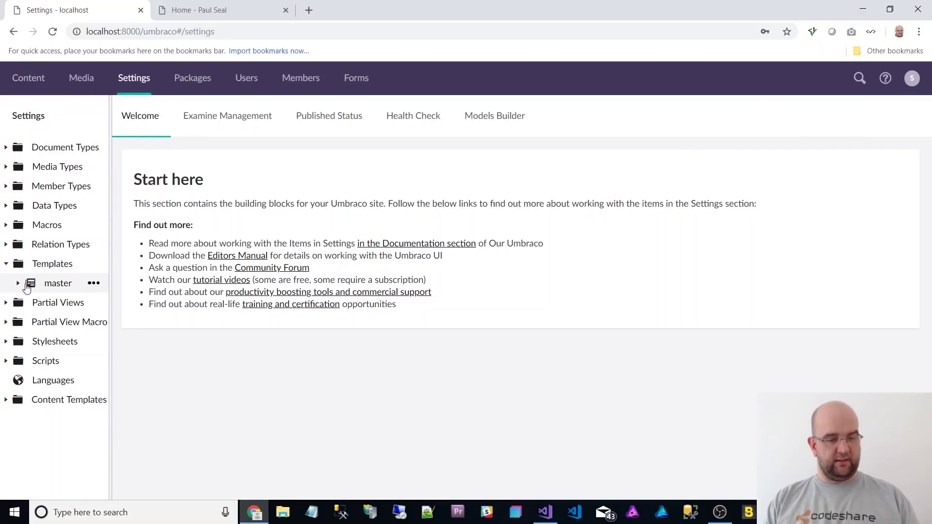
pyautogui.click(18, 283)
pyautogui.click(68, 399)
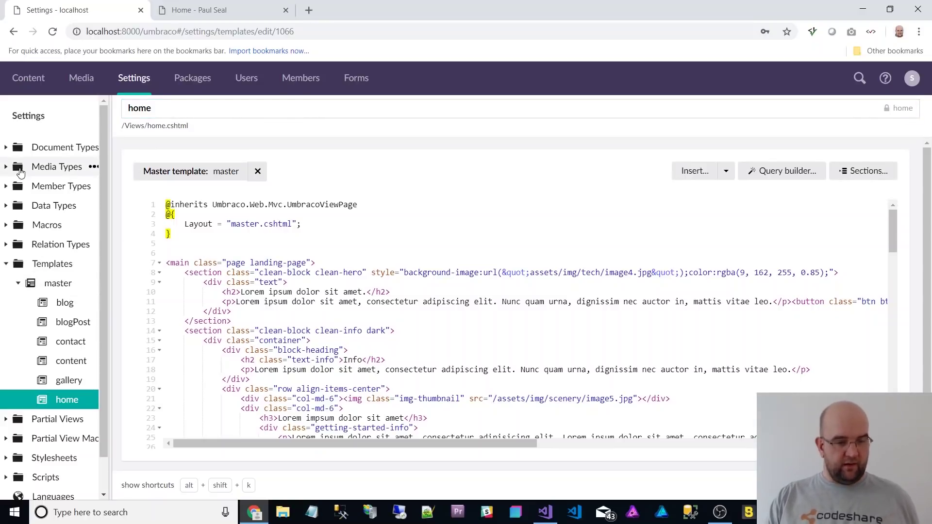
pyautogui.click(5, 265)
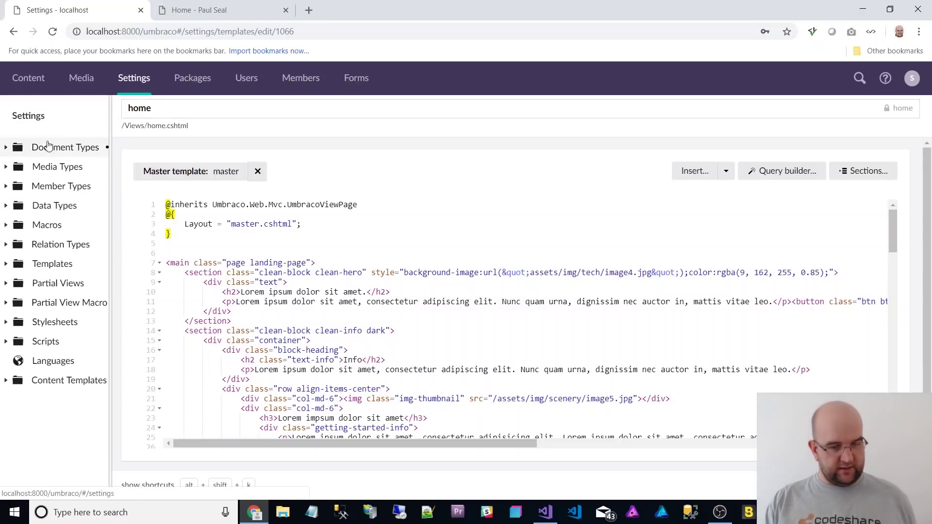
pyautogui.click(190, 78)
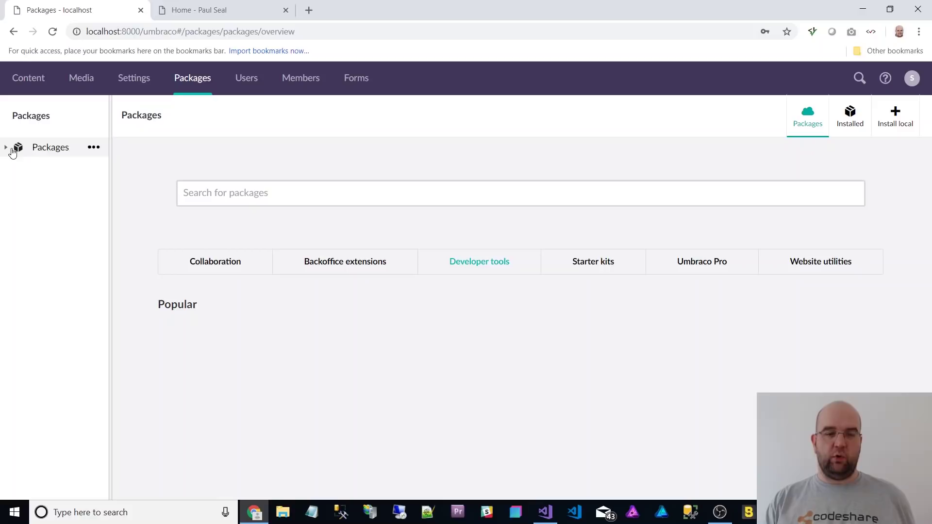
pyautogui.click(136, 84)
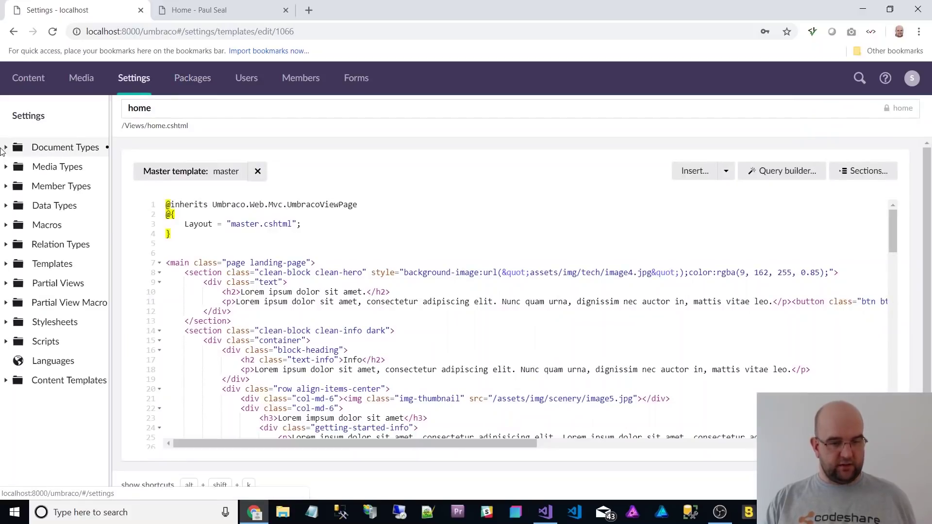
# Browse the Content Controls, Blog, Blog Post, Contact, Content and Gallery document types.
pyautogui.click(5, 148)
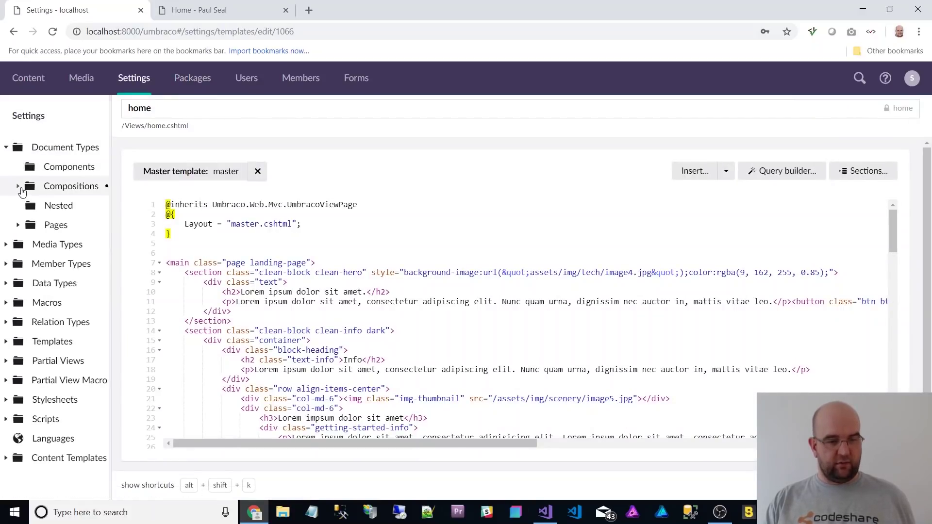
pyautogui.click(18, 187)
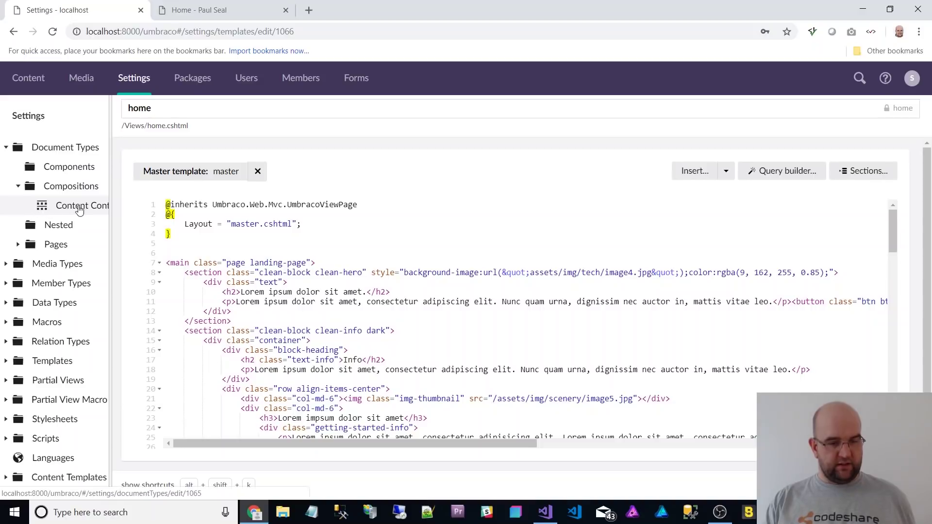
pyautogui.click(47, 205)
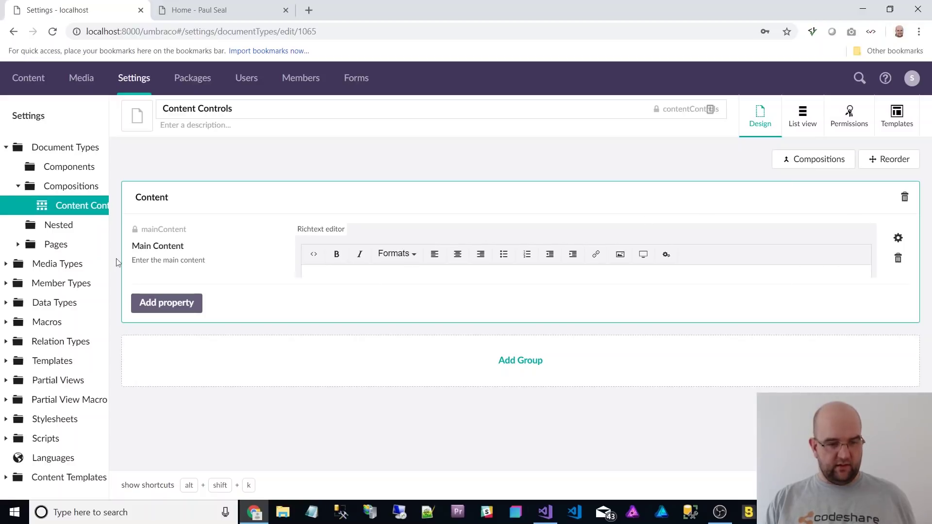
pyautogui.click(18, 245)
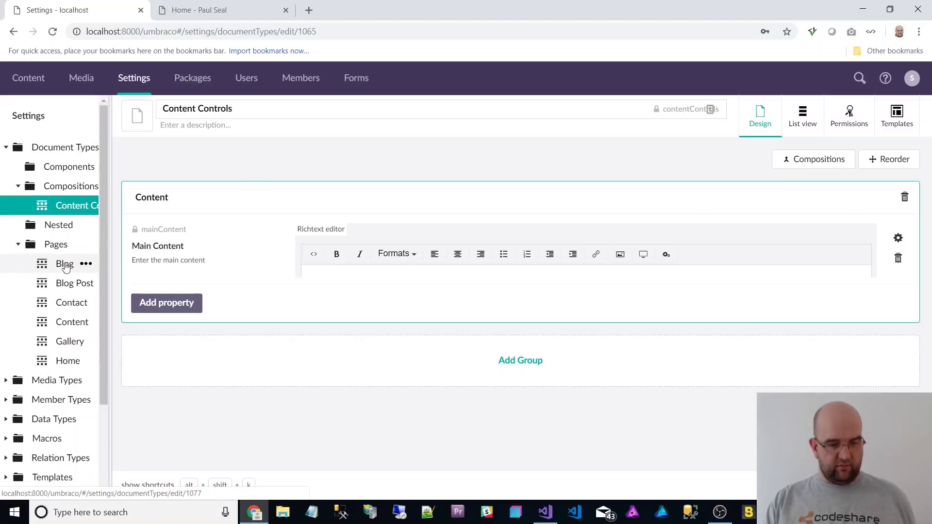
pyautogui.click(66, 266)
pyautogui.click(64, 284)
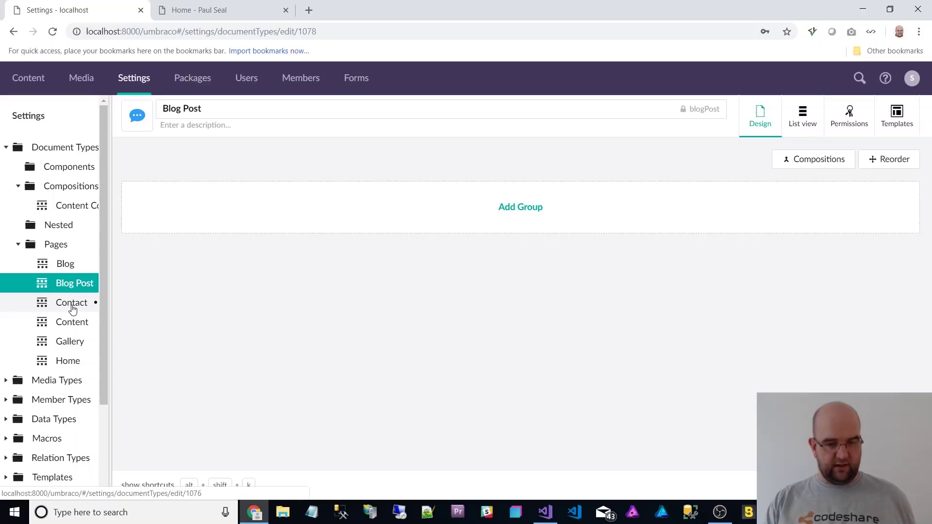
pyautogui.click(72, 305)
pyautogui.click(73, 324)
pyautogui.click(74, 346)
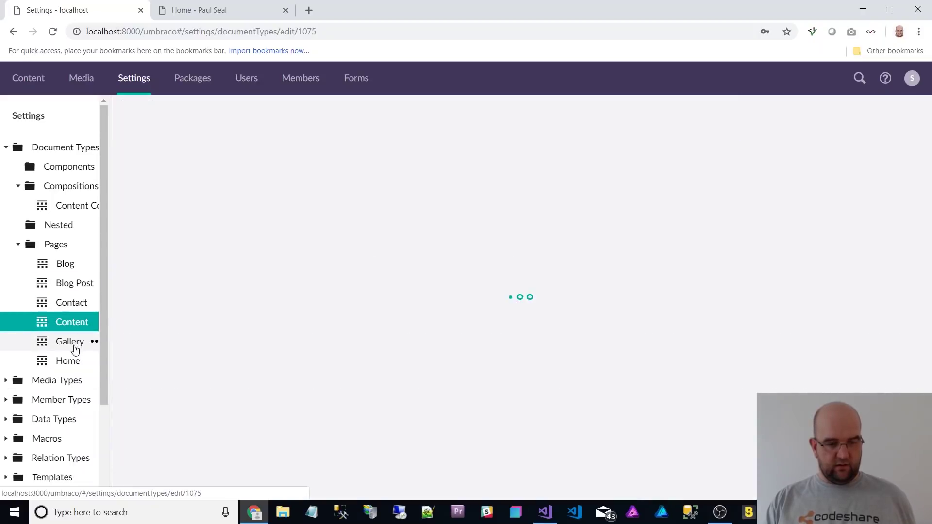
# Reopen the Content document type and review its Compositions, then close the panel.
pyautogui.click(72, 321)
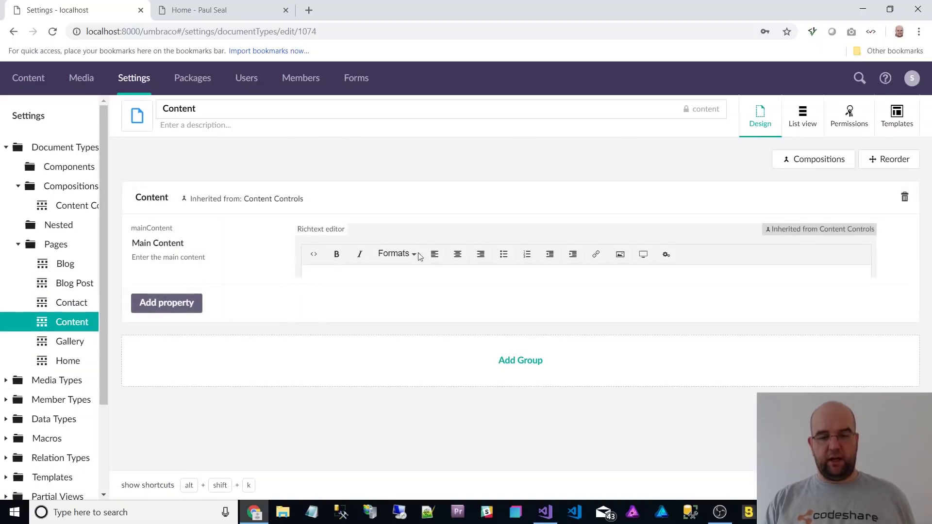
pyautogui.click(840, 164)
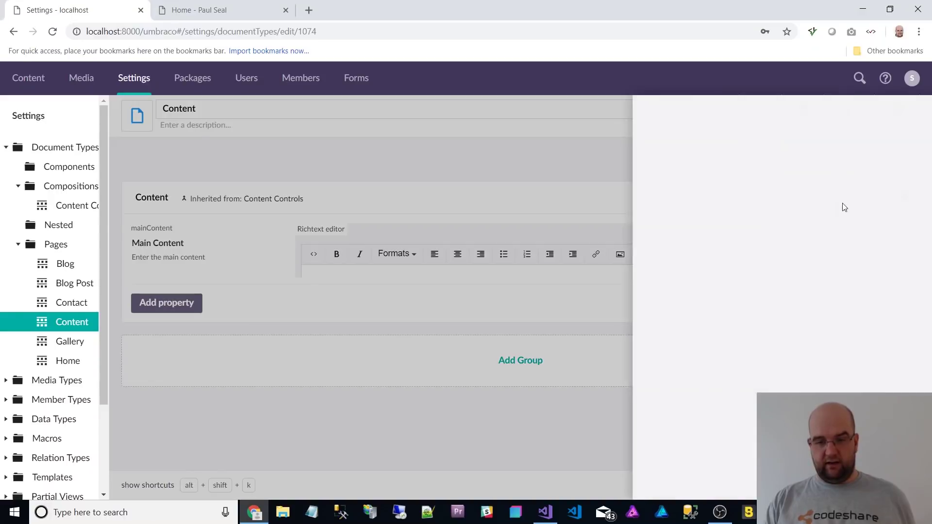
pyautogui.click(903, 485)
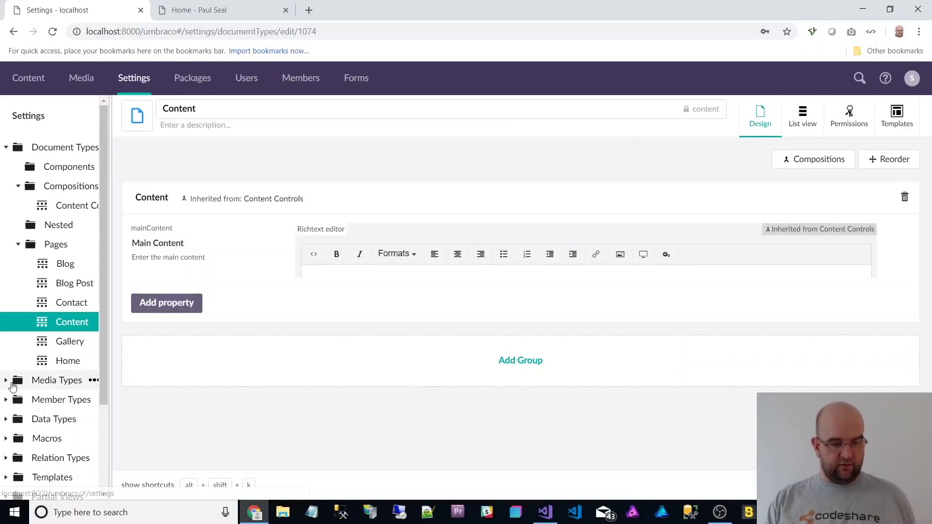
pyautogui.click(8, 381)
pyautogui.click(8, 381)
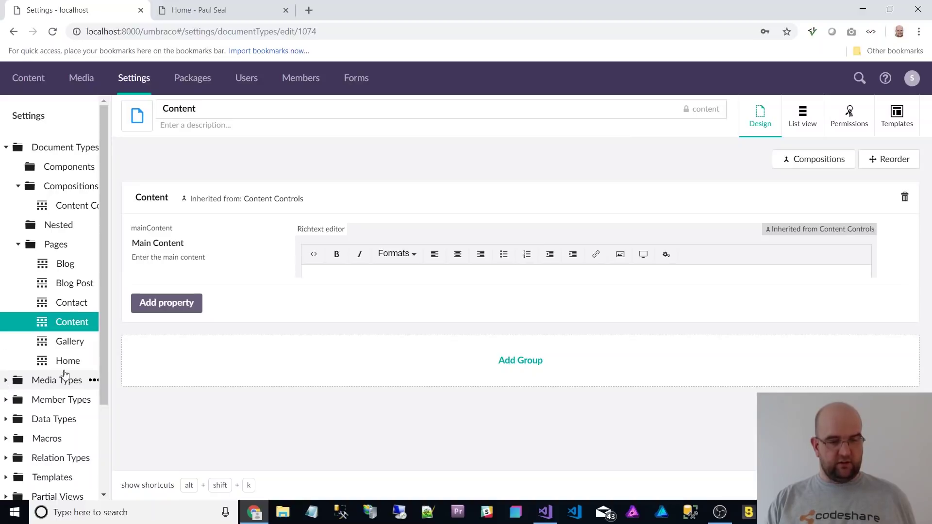
# On the demo homepage, inspect the starry scenery image and copy its web address.
pyautogui.click(83, 82)
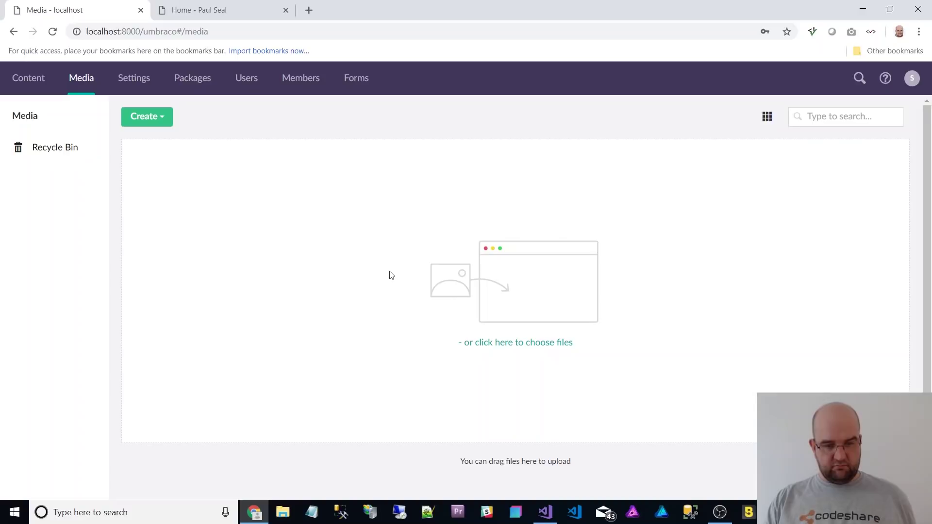
pyautogui.click(265, 12)
pyautogui.scroll(-10, 518, 285)
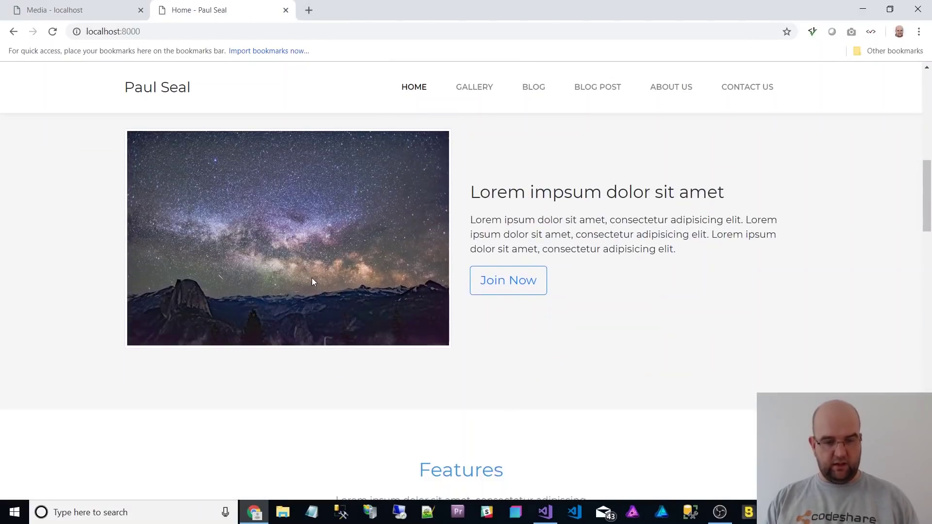
pyautogui.rightClick(312, 278)
pyautogui.click(362, 385)
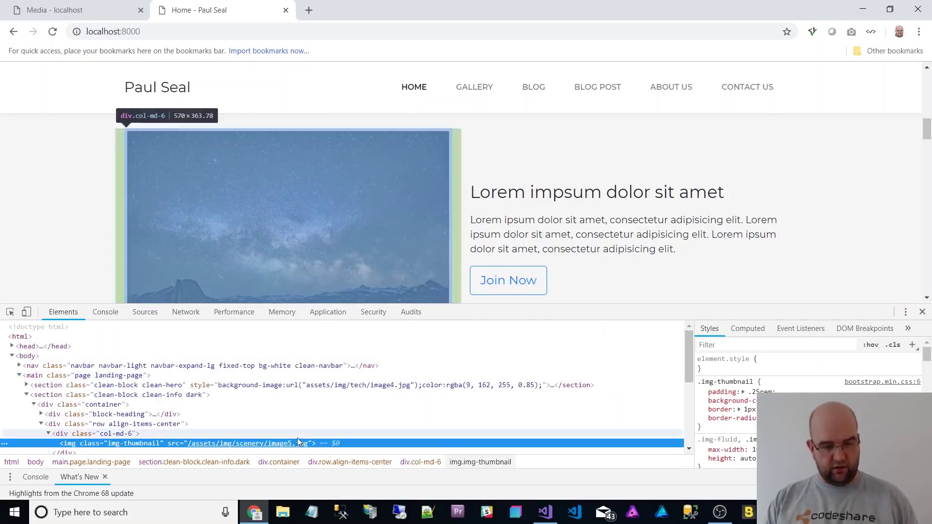
pyautogui.rightClick(297, 440)
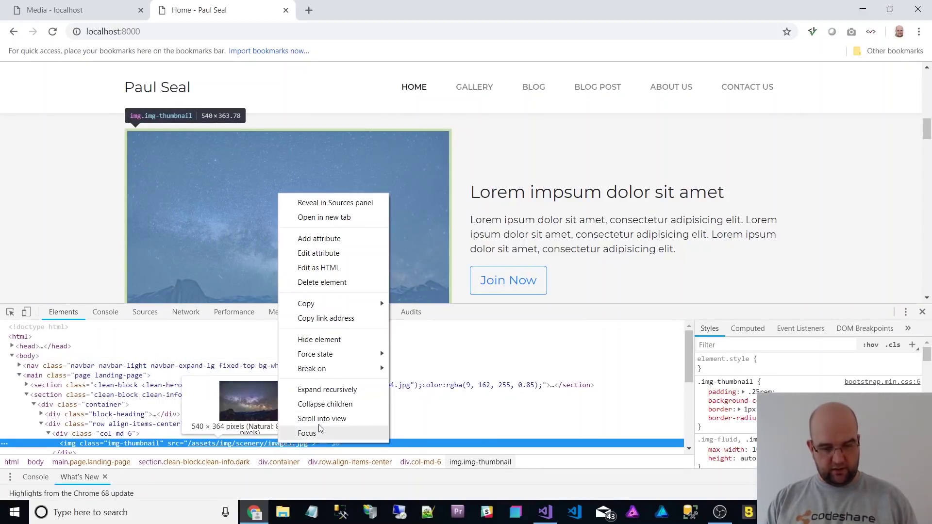
pyautogui.click(326, 318)
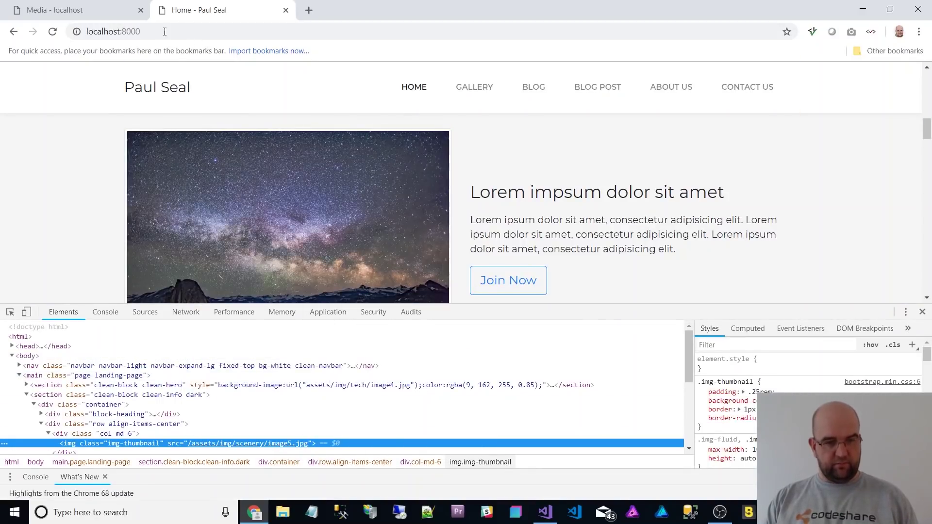
# In the Umbraco media library, upload the image by pasting its URL into the file chooser.
pyautogui.click(92, 10)
pyautogui.click(504, 342)
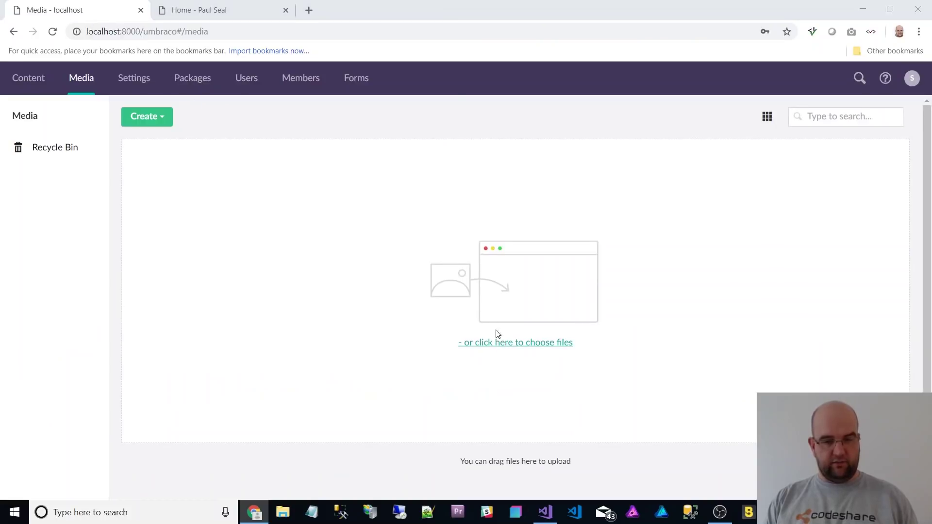
pyautogui.hotkey('ctrl', 'v')
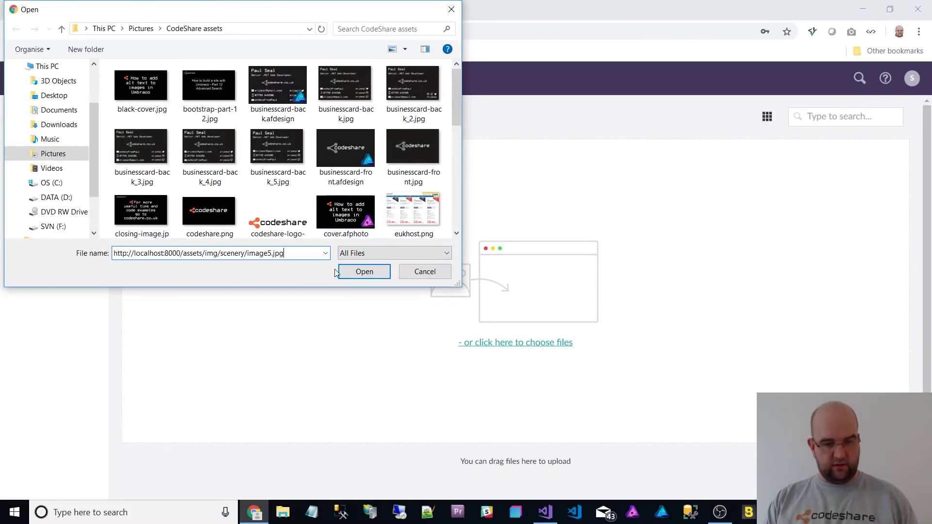
pyautogui.click(365, 272)
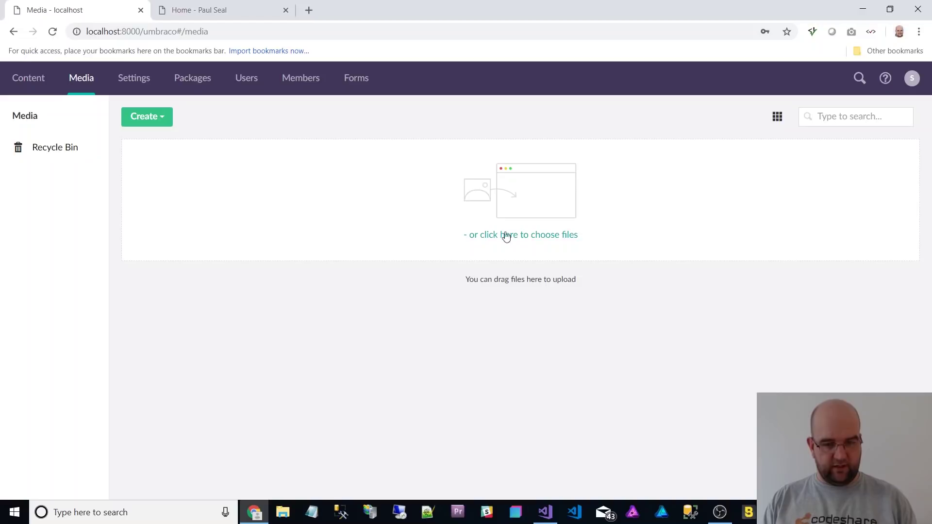
# Refresh Media and open Image5[1] to review its 200×200 size, 190039 bytes, jpg type.
pyautogui.press('F5')
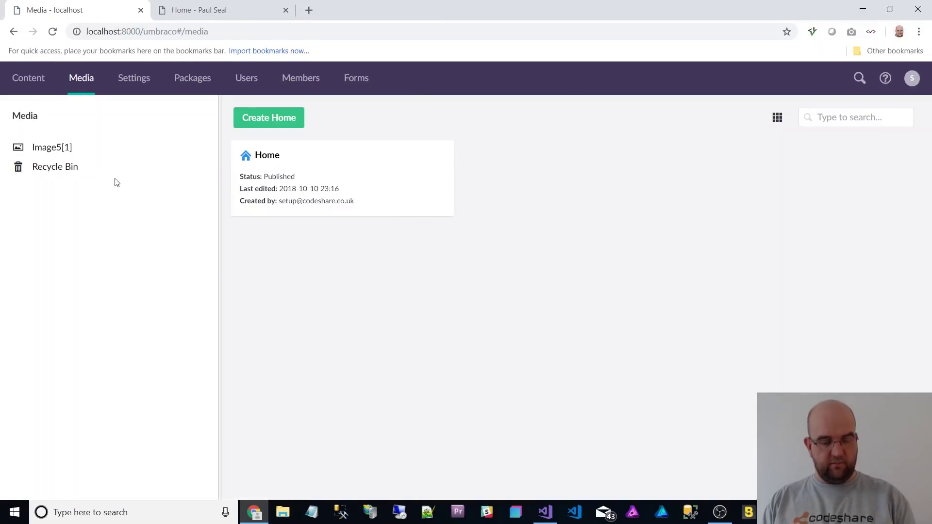
pyautogui.click(52, 150)
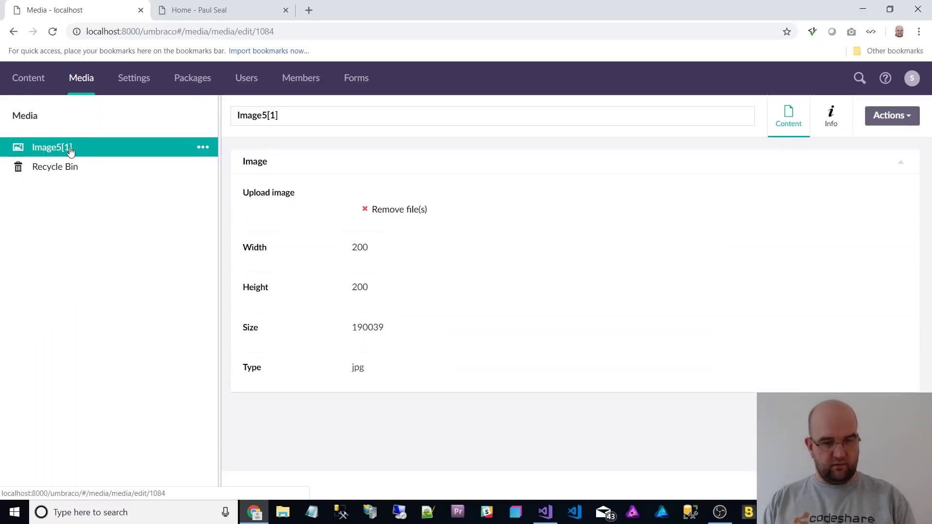
pyautogui.scroll(-3, 620, 329)
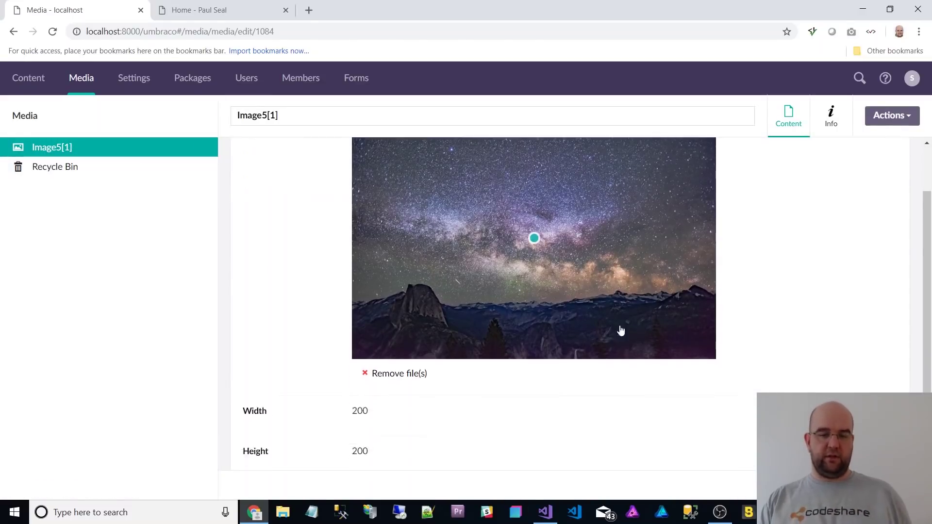
pyautogui.scroll(3, 678, 347)
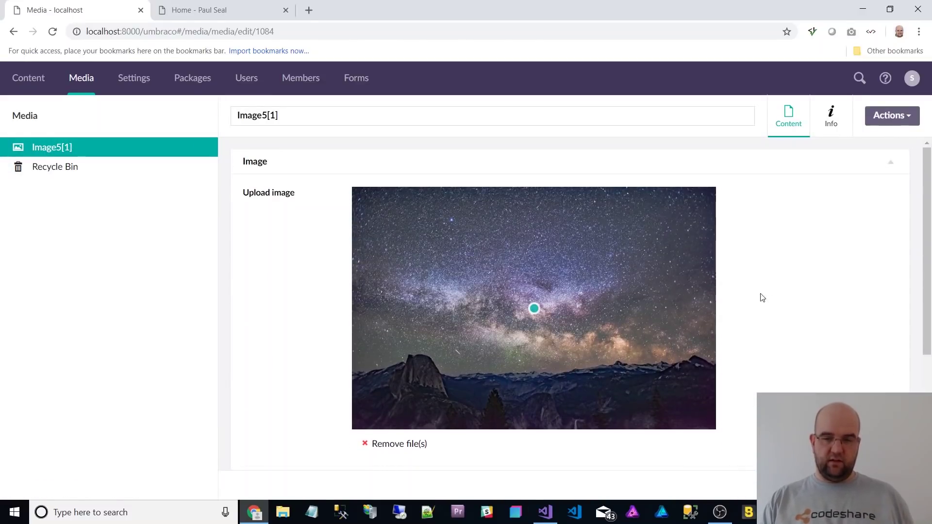
pyautogui.scroll(-3, 763, 298)
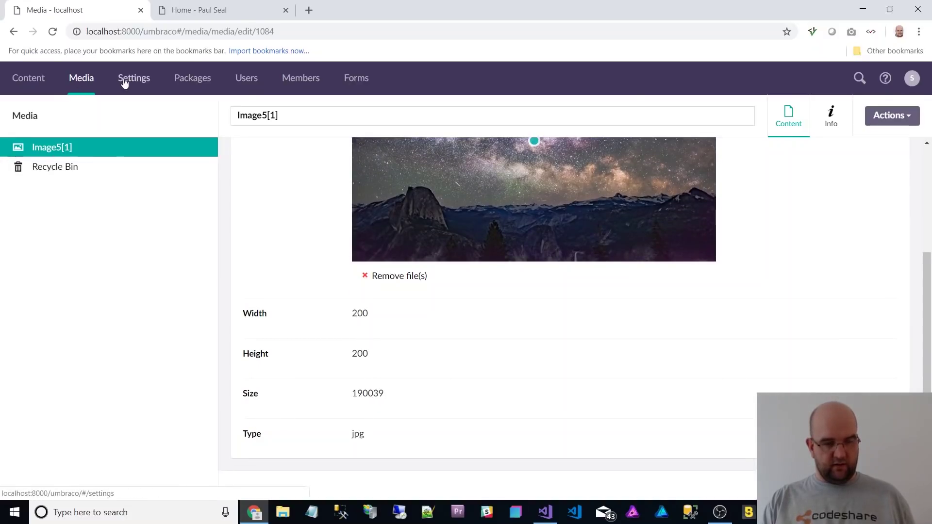
# Visit Users and Members, list All Members, then open the Umbraco Forms section.
pyautogui.click(242, 80)
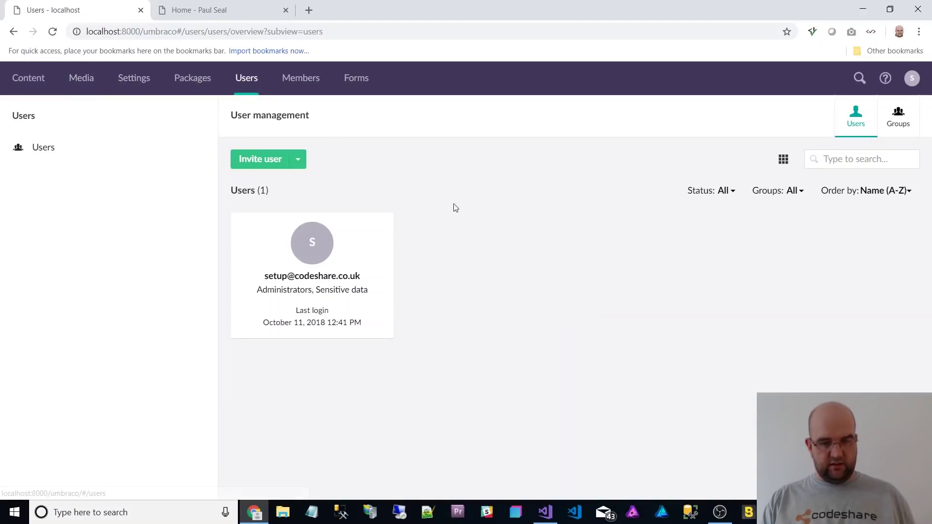
pyautogui.click(306, 82)
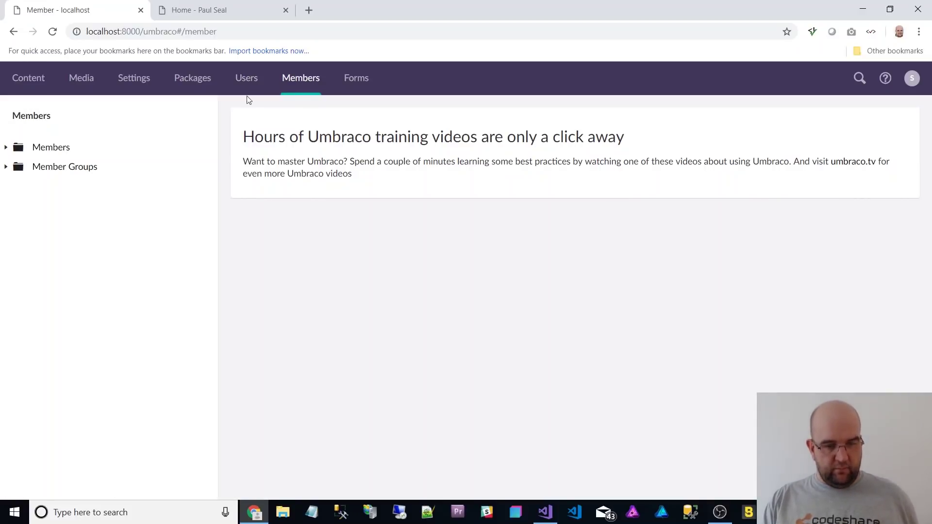
pyautogui.click(5, 147)
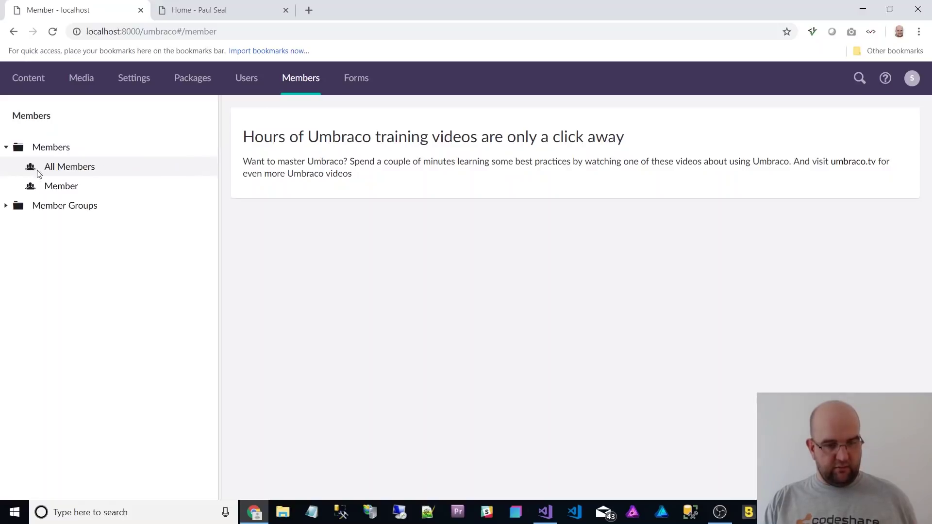
pyautogui.click(75, 173)
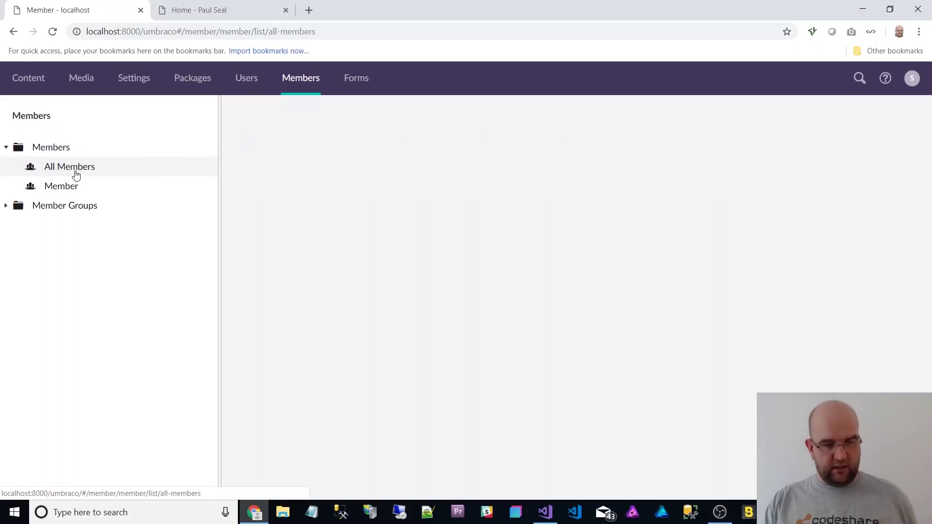
pyautogui.click(356, 82)
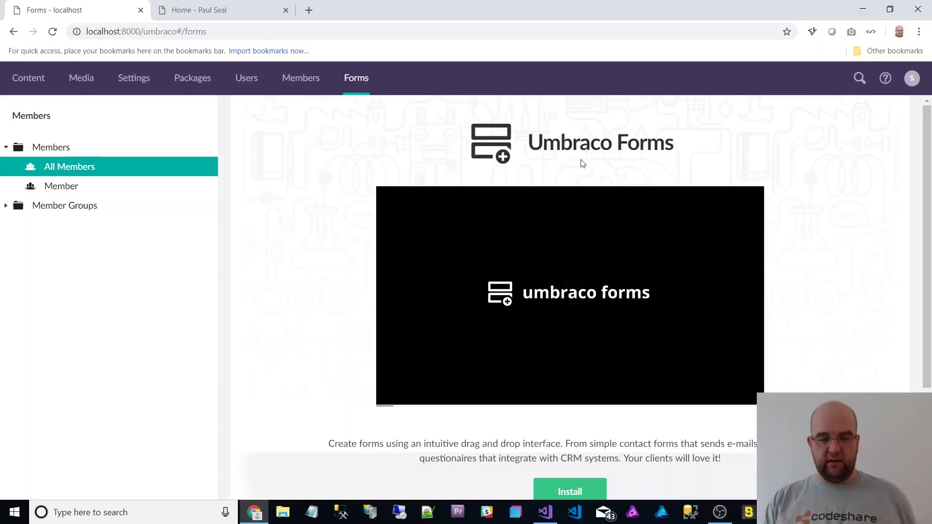
# Expand Home in the Content tree and open the Home page for editing.
pyautogui.click(28, 78)
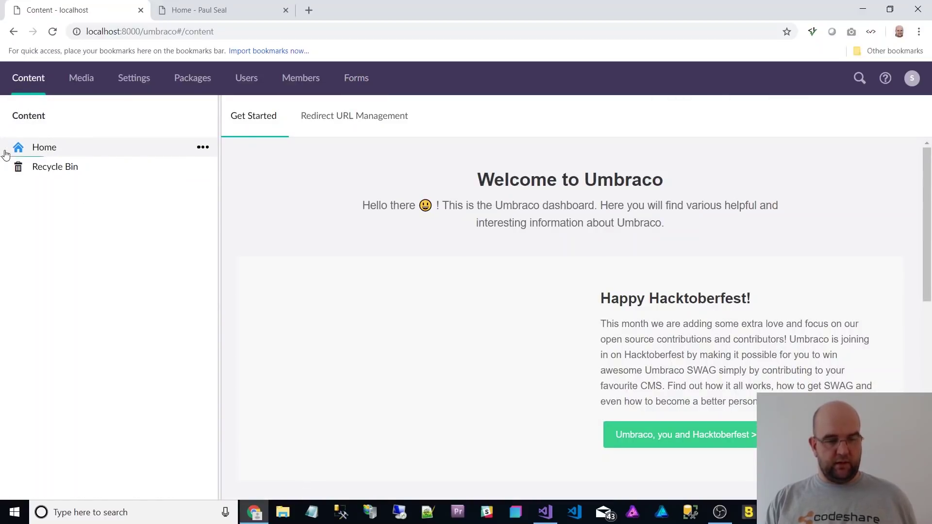
pyautogui.click(6, 152)
pyautogui.click(42, 148)
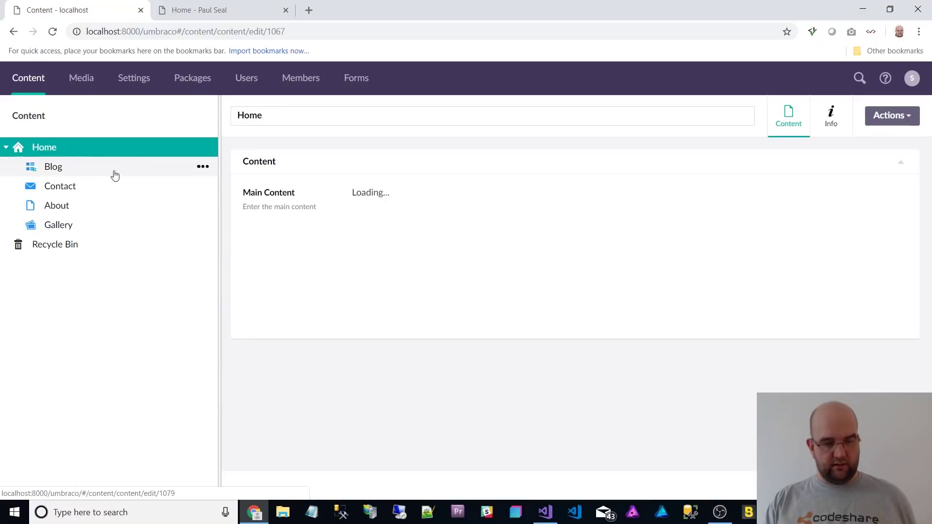
pyautogui.scroll(-1, 534, 282)
pyautogui.scroll(1, 563, 292)
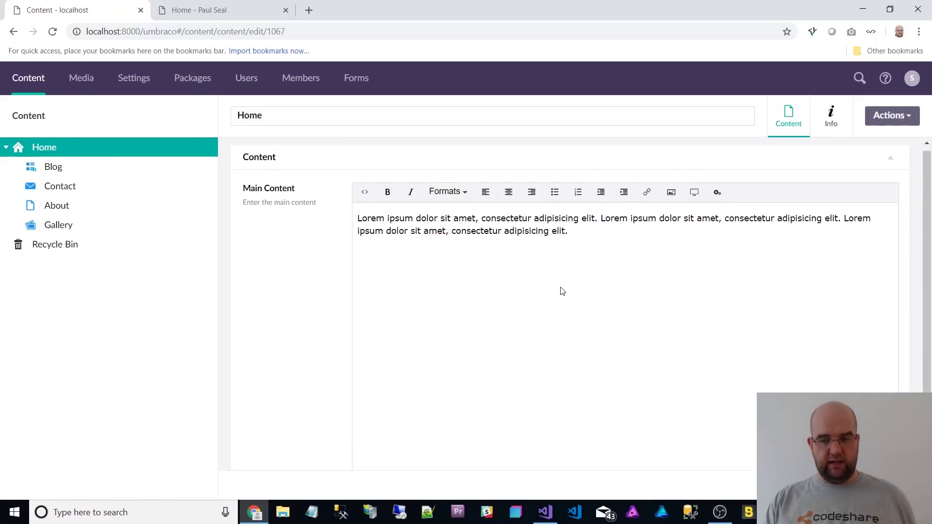
# Search the back office for 'home', then clear the query and close search.
pyautogui.click(859, 79)
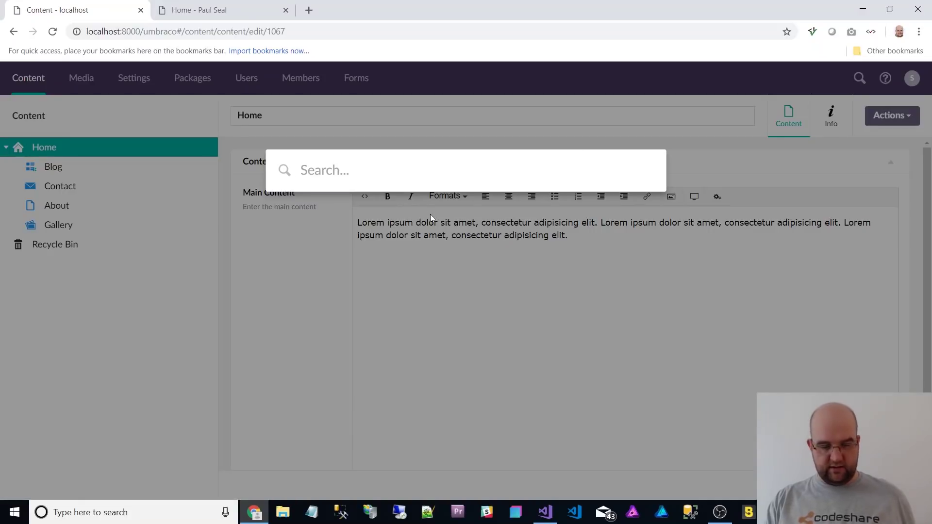
pyautogui.write('home')
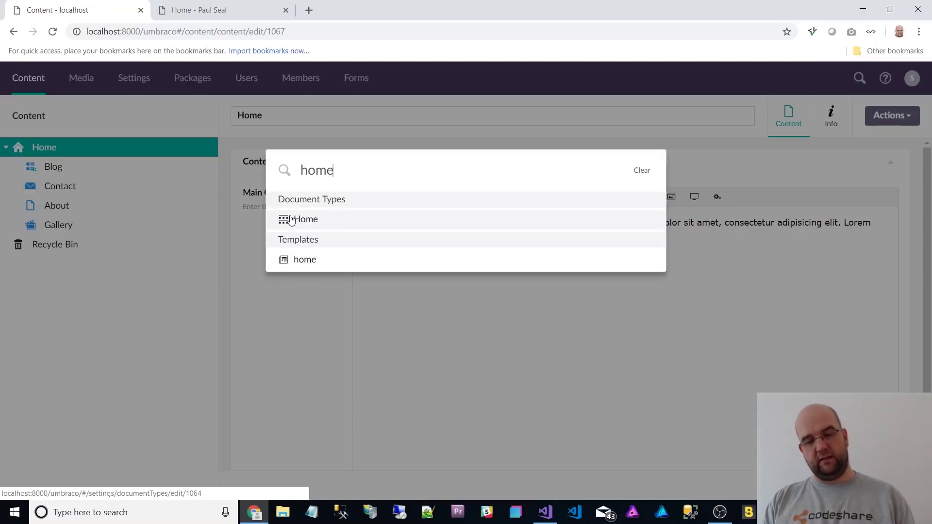
pyautogui.click(642, 170)
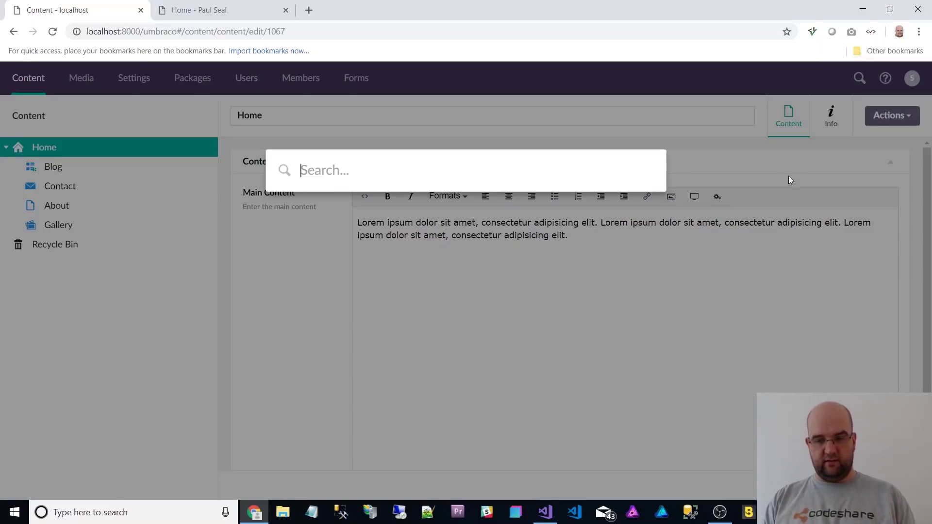
pyautogui.click(779, 171)
# Open the help panel, then open, dismiss and reopen the user profile panel.
pyautogui.click(886, 79)
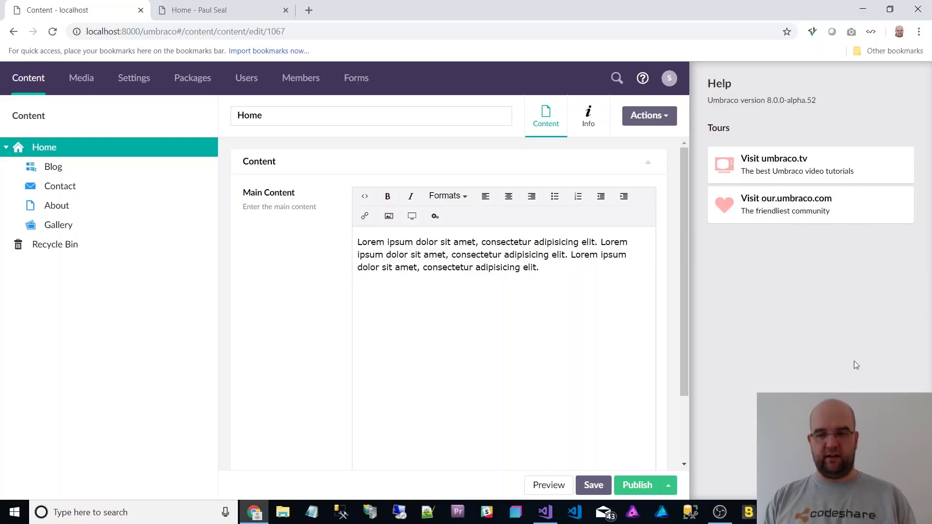
pyautogui.click(669, 80)
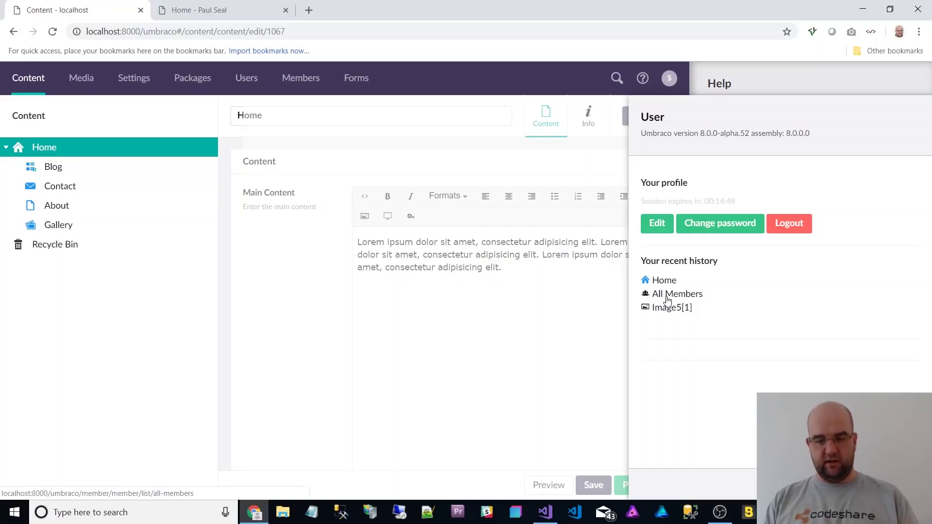
pyautogui.press('Escape')
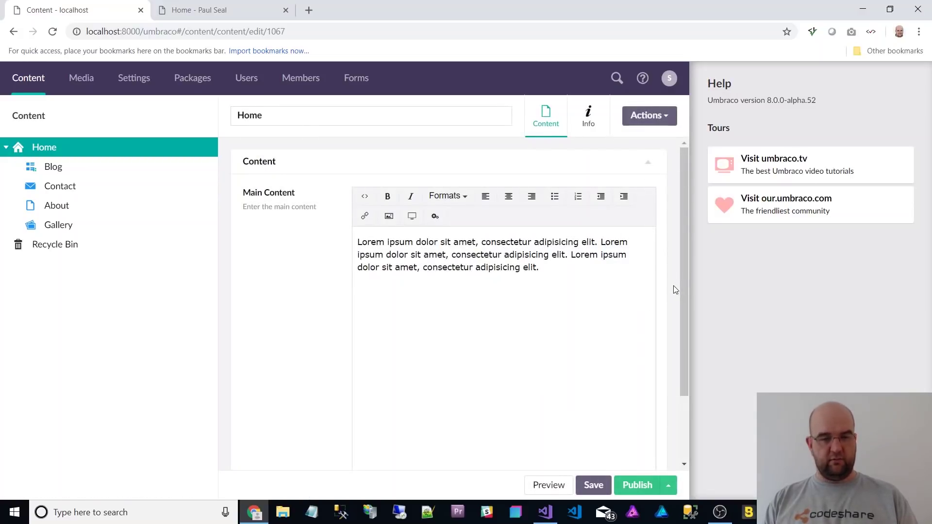
pyautogui.click(674, 81)
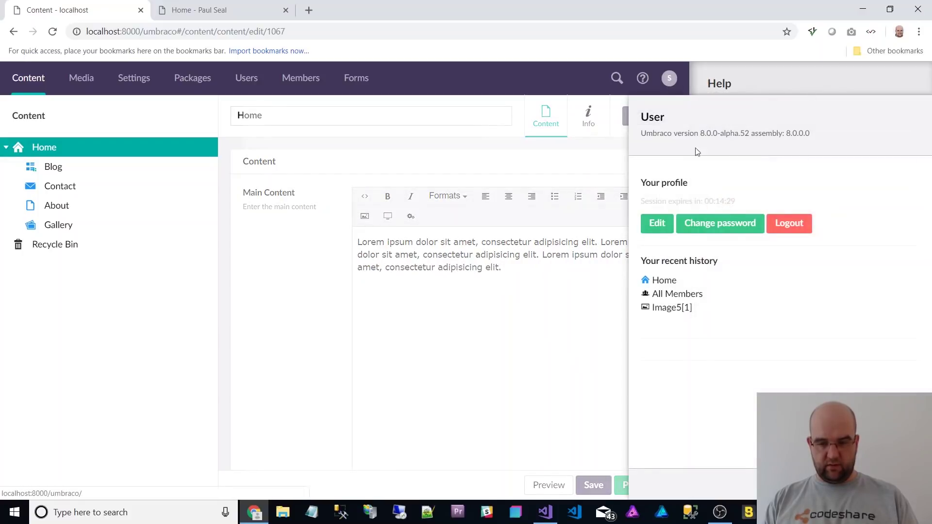
# Jump to All Members from recent history, close the panels and return to Content.
pyautogui.click(679, 297)
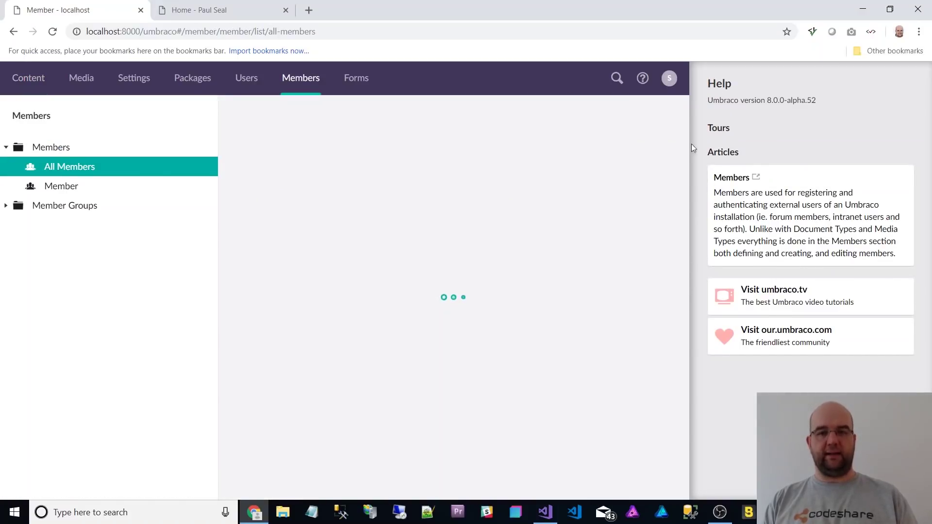
pyautogui.click(674, 82)
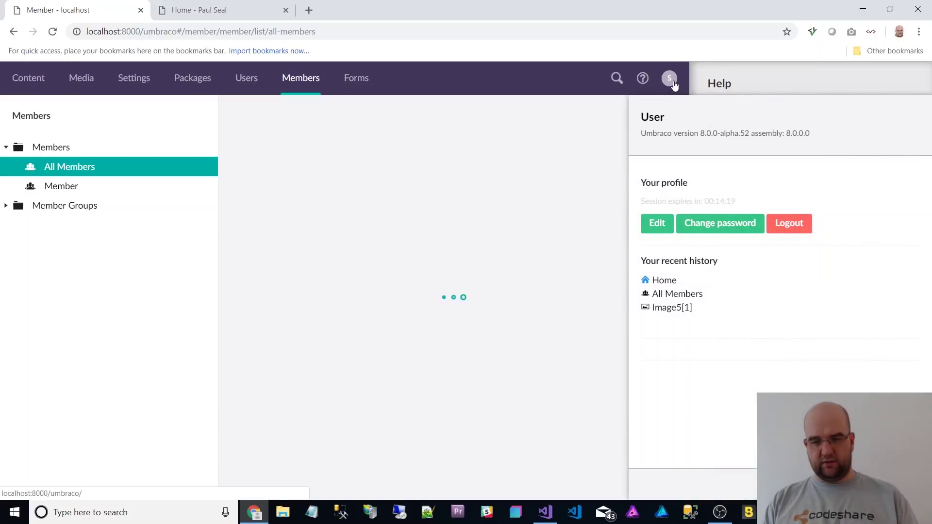
pyautogui.click(674, 82)
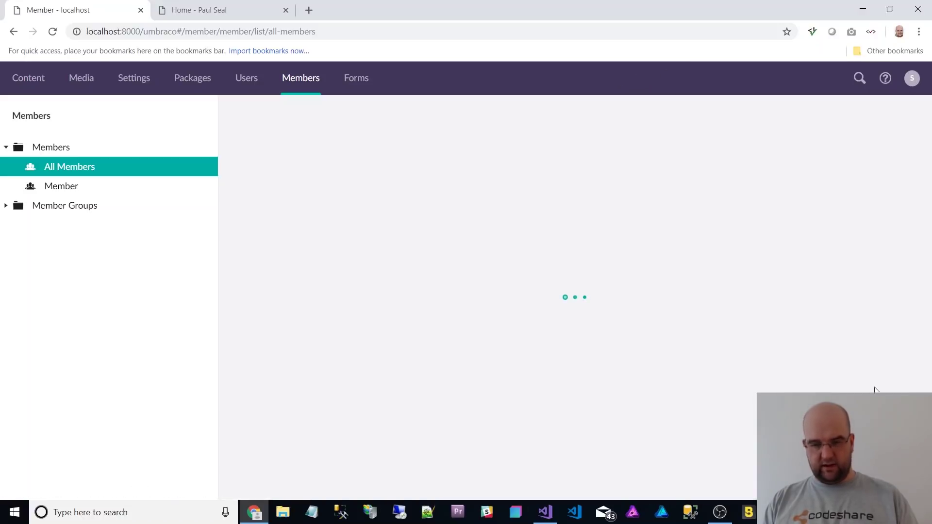
pyautogui.click(43, 80)
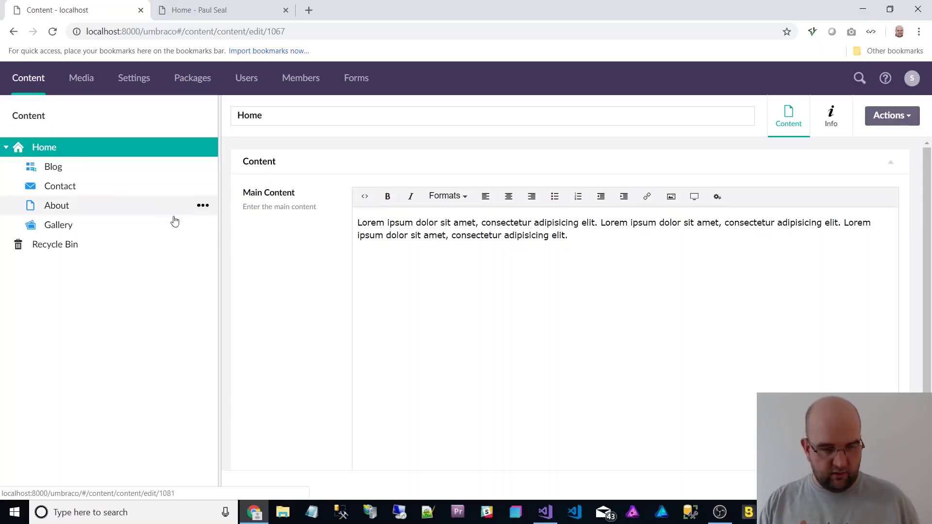
# Return from Settings to the Home page and show its Info details.
pyautogui.click(139, 81)
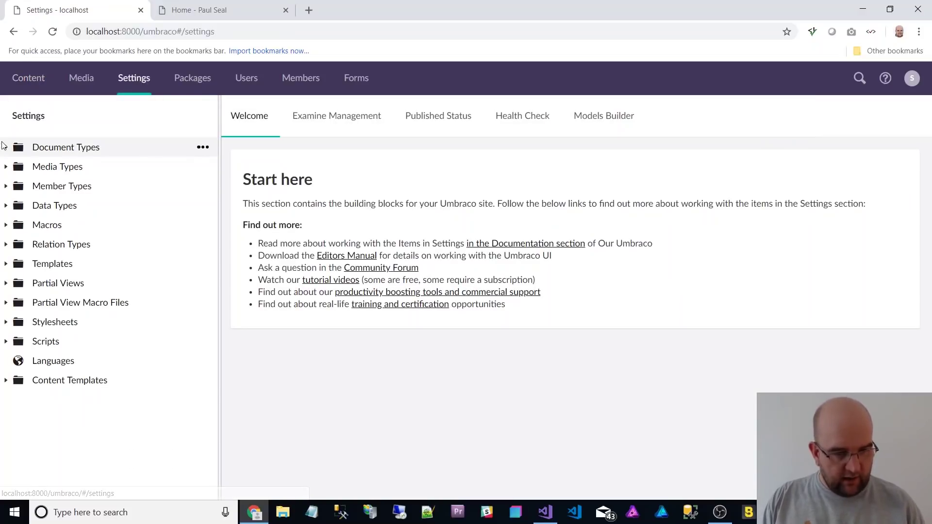
pyautogui.click(6, 147)
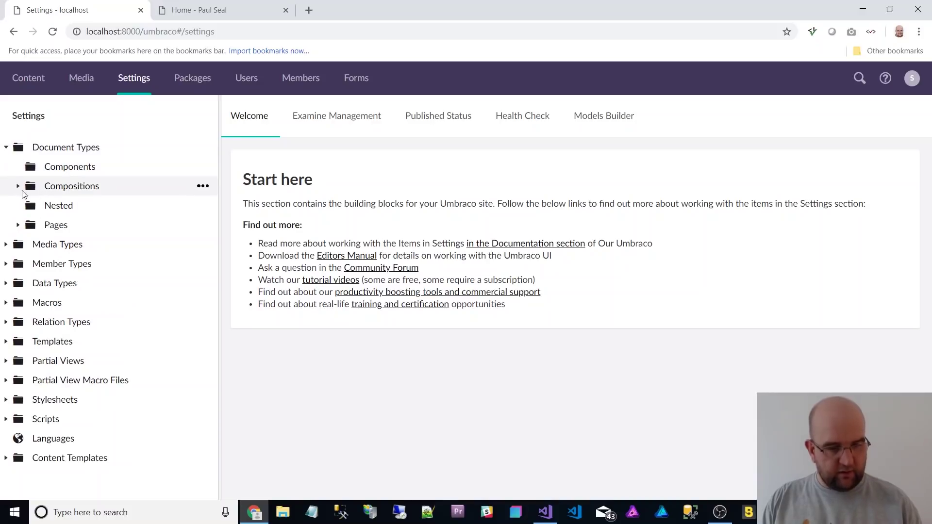
pyautogui.click(28, 78)
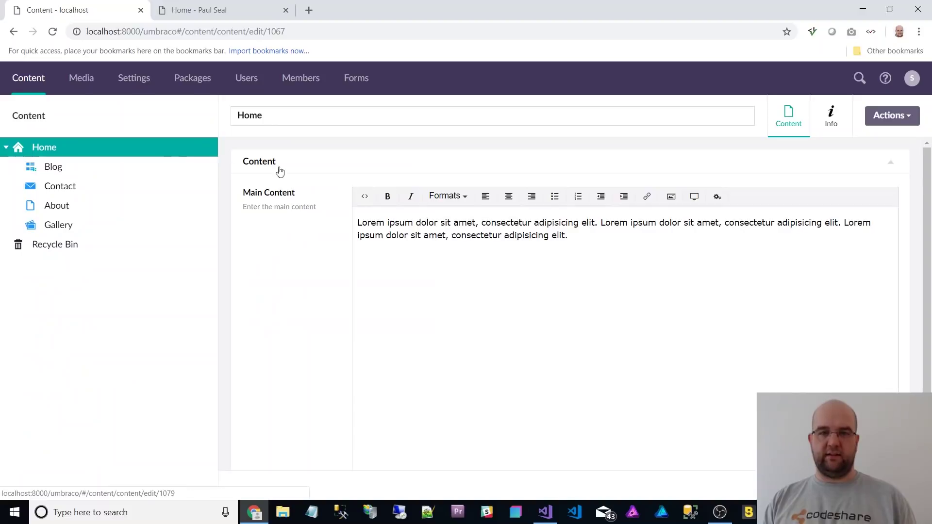
pyautogui.click(832, 121)
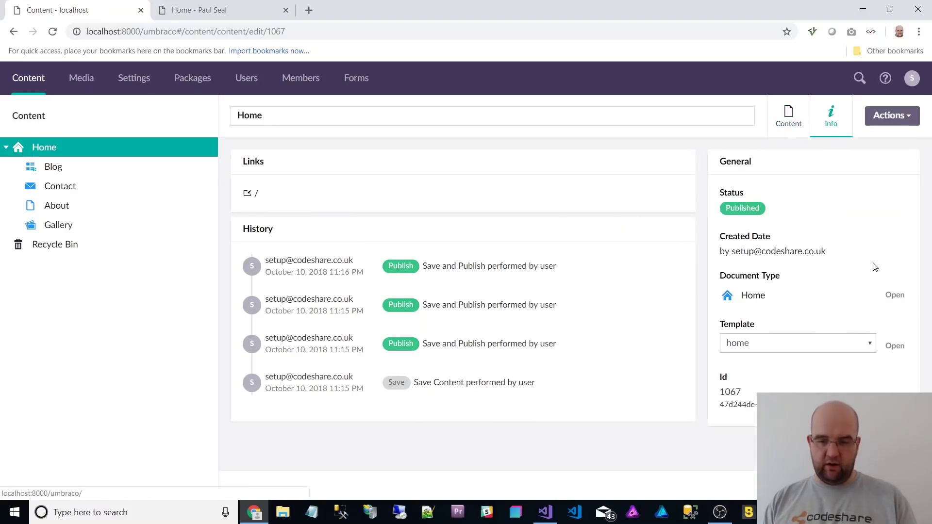
# Add 'asdasd' after 'amet' on line 18 of the home template and save.
pyautogui.click(900, 351)
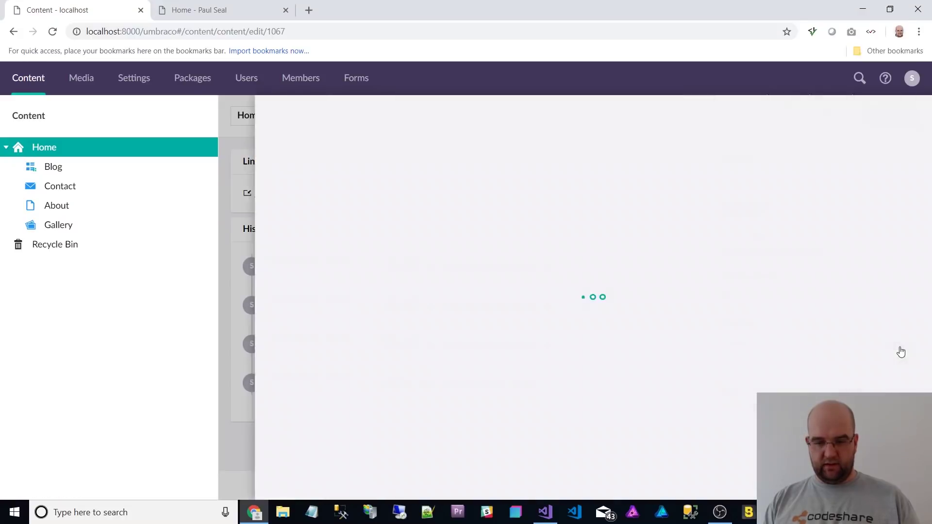
pyautogui.scroll(-5, 571, 291)
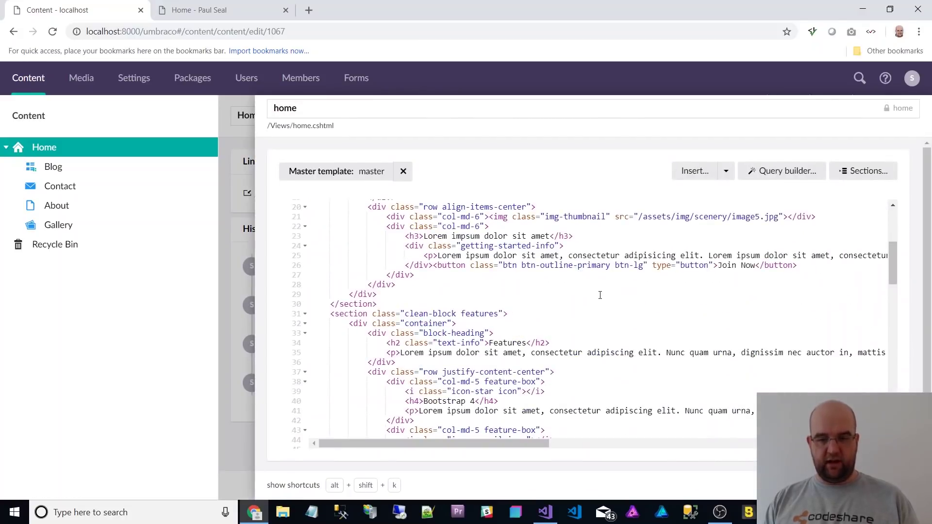
pyautogui.scroll(-1, 600, 294)
pyautogui.scroll(4, 600, 289)
pyautogui.click(525, 279)
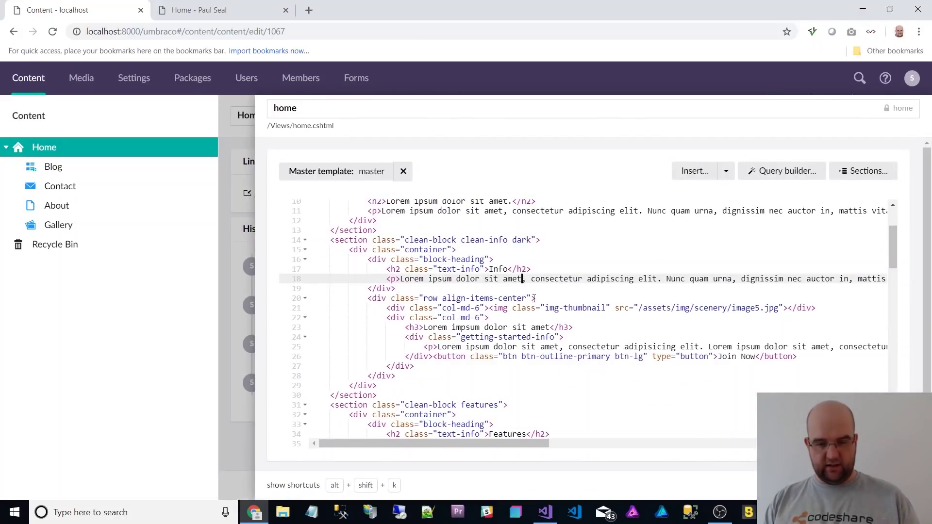
pyautogui.write('asdasd')
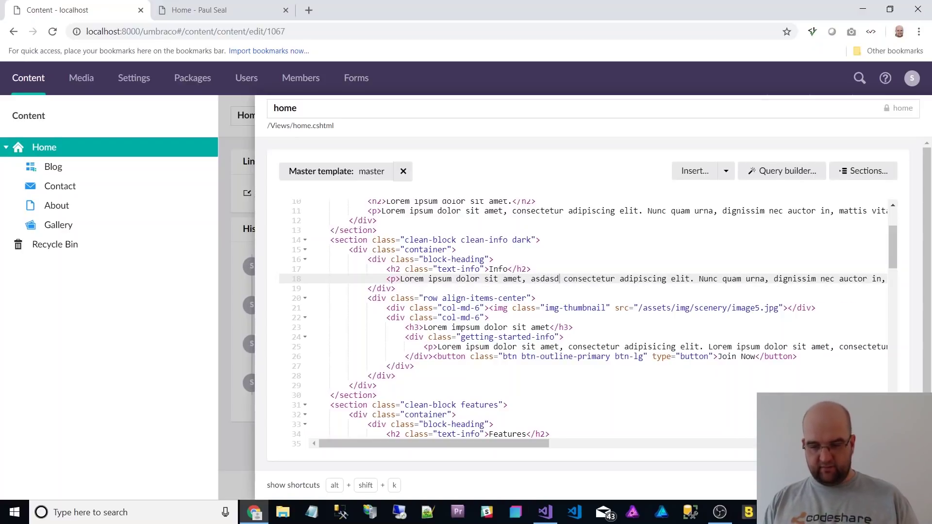
pyautogui.hotkey('ctrl', 's')
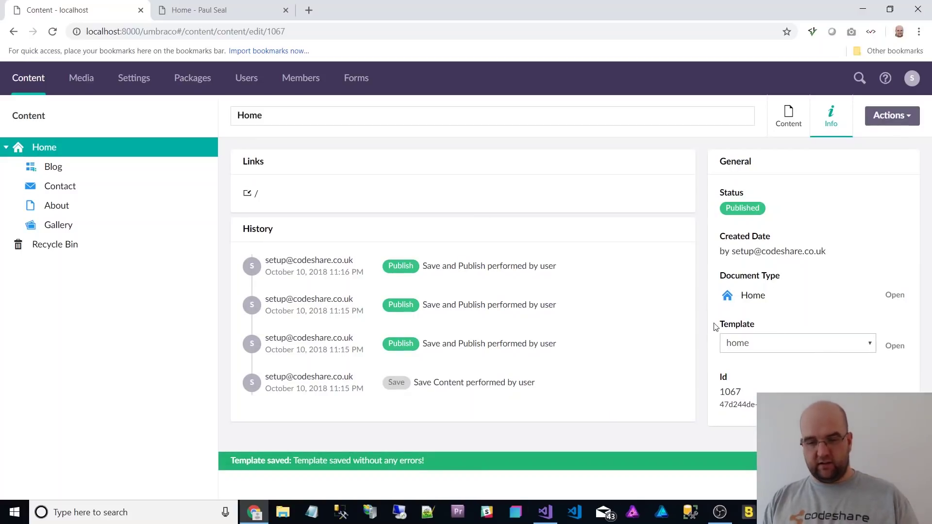
# Add blogPost as an allowed template on Home, save, and check the Template dropdown.
pyautogui.click(870, 347)
pyautogui.click(872, 347)
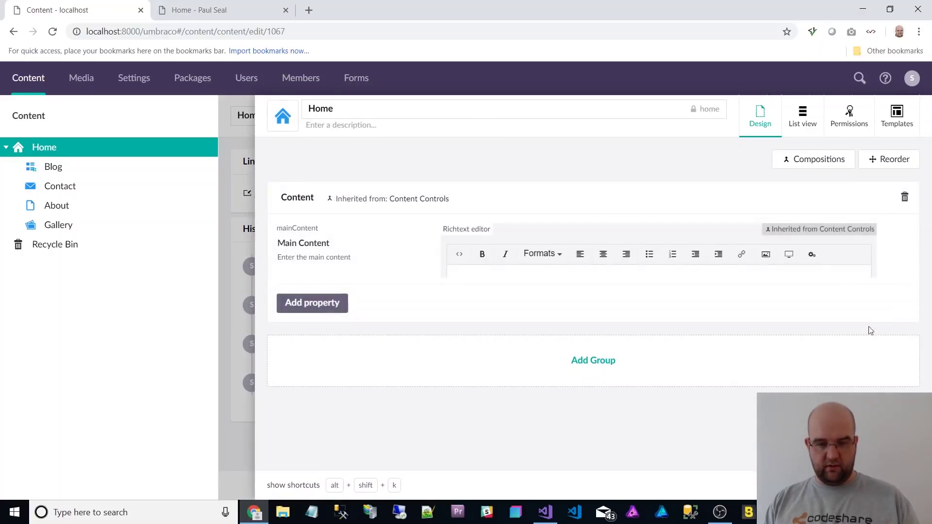
pyautogui.click(896, 121)
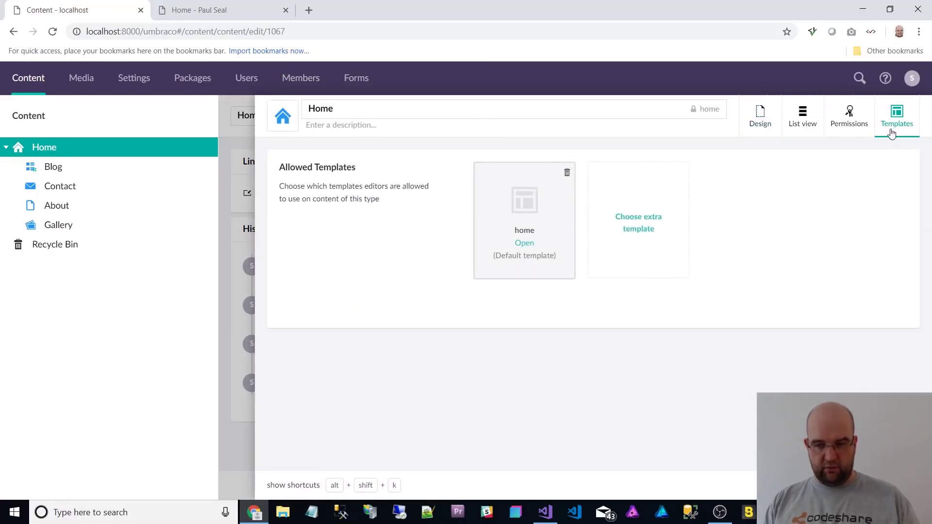
pyautogui.click(645, 228)
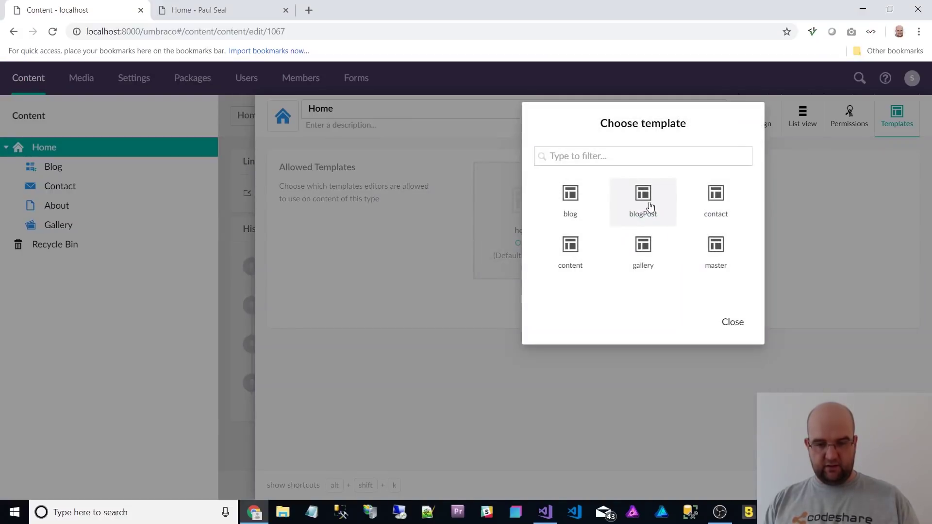
pyautogui.click(648, 214)
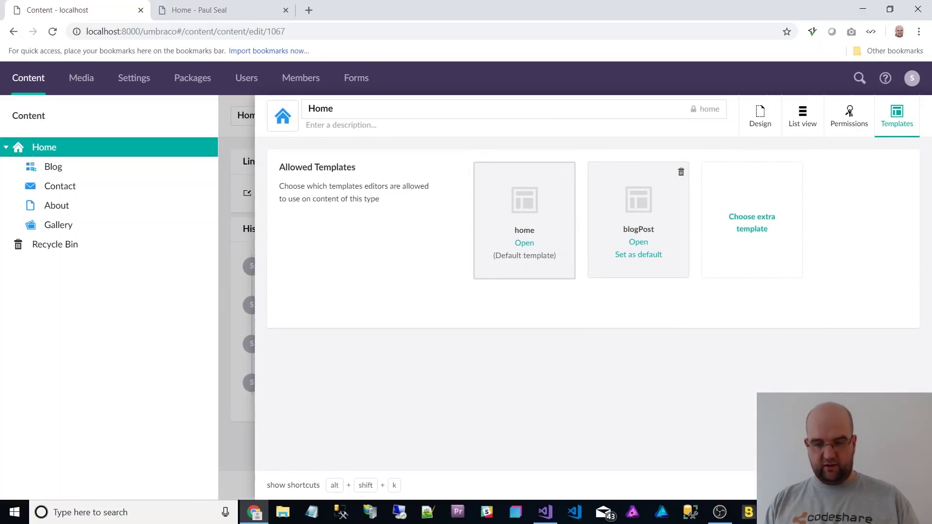
pyautogui.hotkey('ctrl', 's')
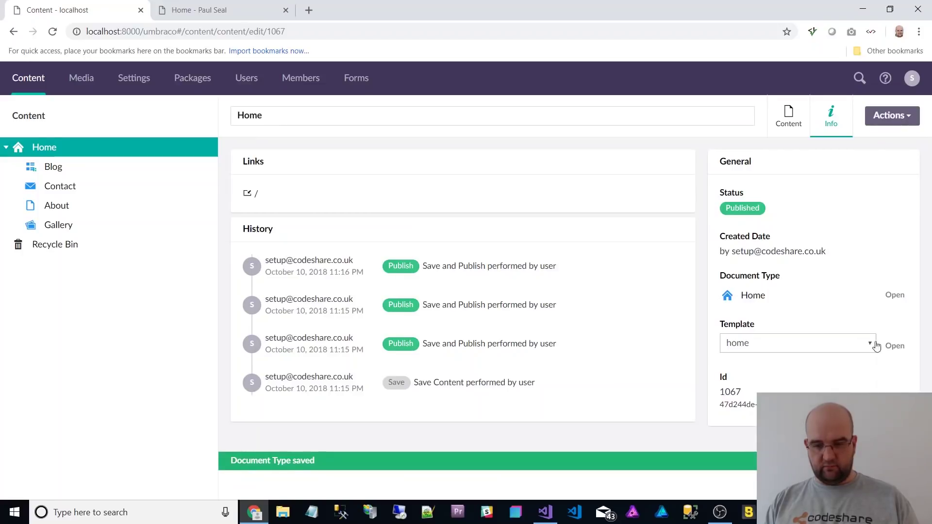
pyautogui.click(876, 346)
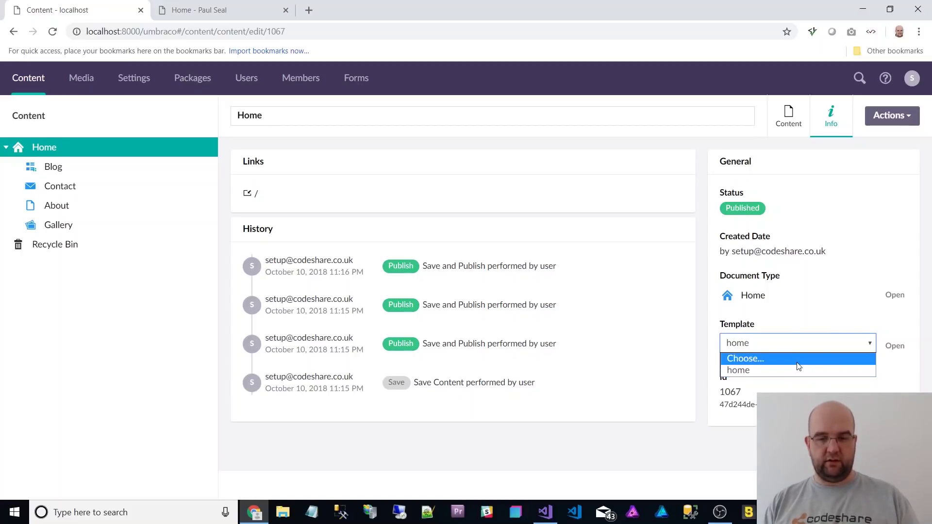
# Keep the home template and open the Blog document type under Settings > Pages.
pyautogui.click(801, 306)
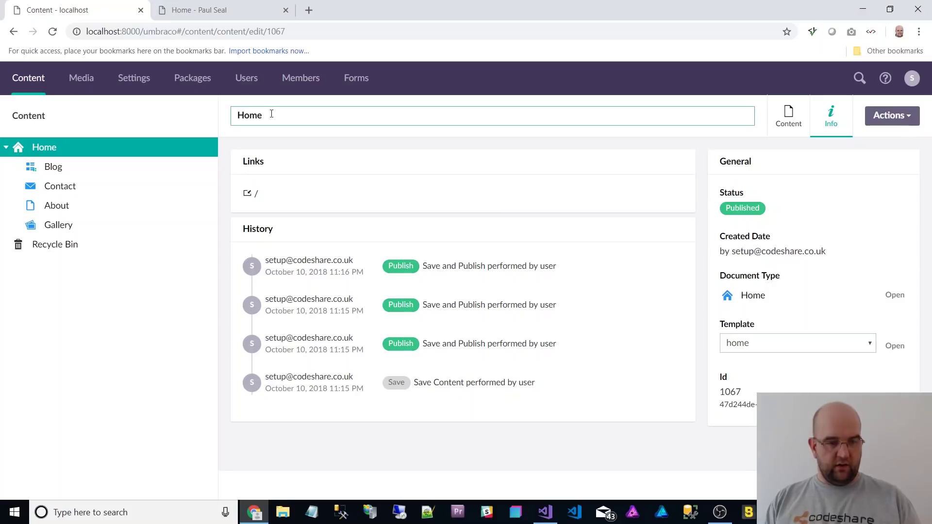
pyautogui.click(126, 83)
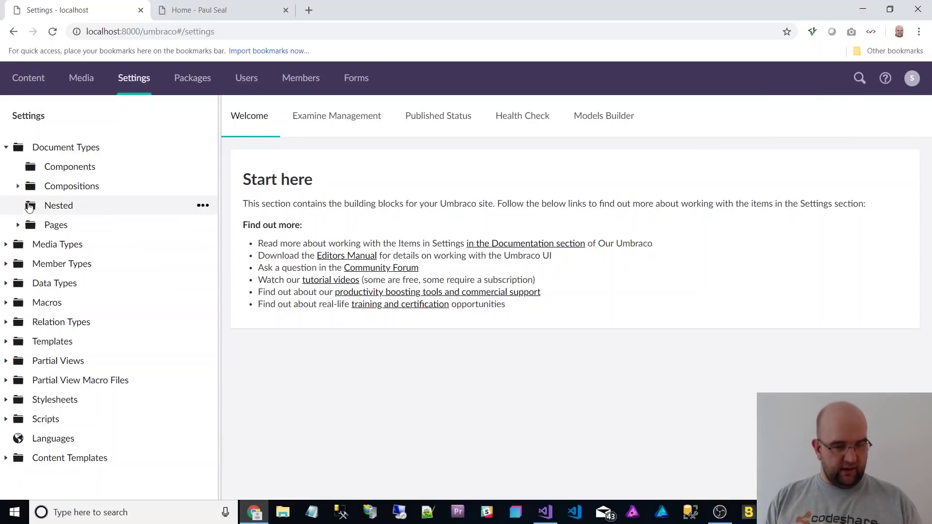
pyautogui.click(18, 225)
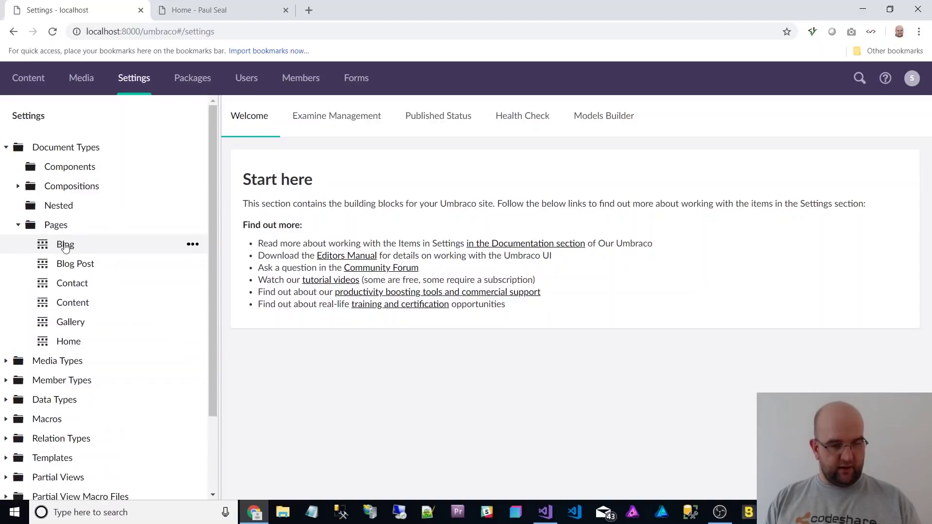
pyautogui.click(65, 245)
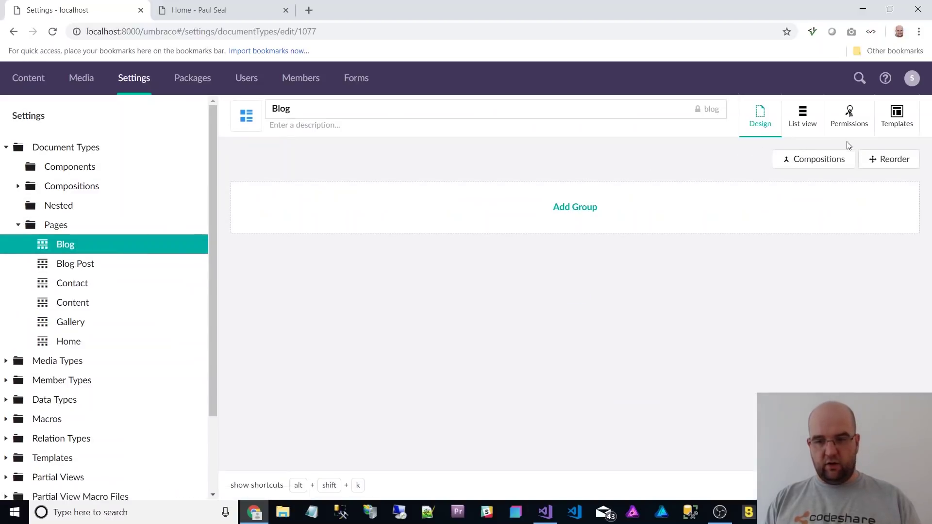
# In the Blog icon picker, preview green, orange, red and pink icon colours.
pyautogui.click(246, 116)
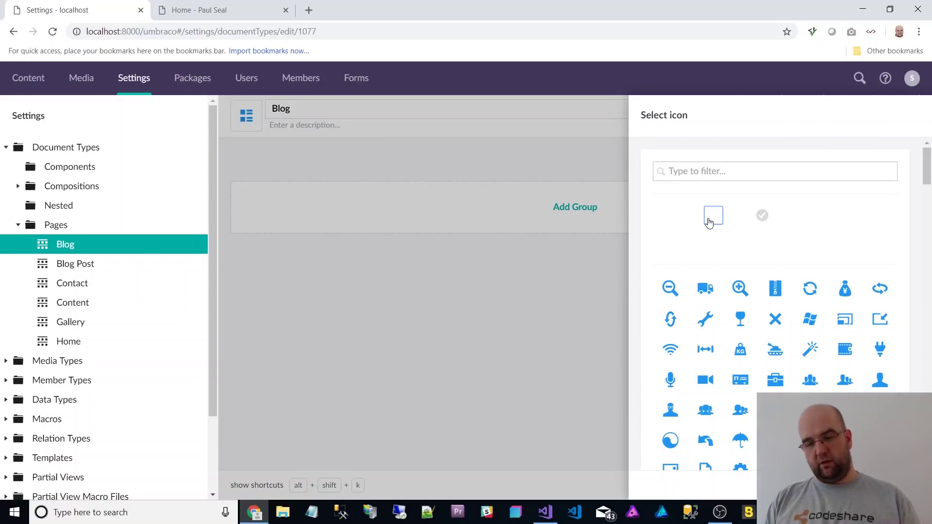
pyautogui.click(666, 239)
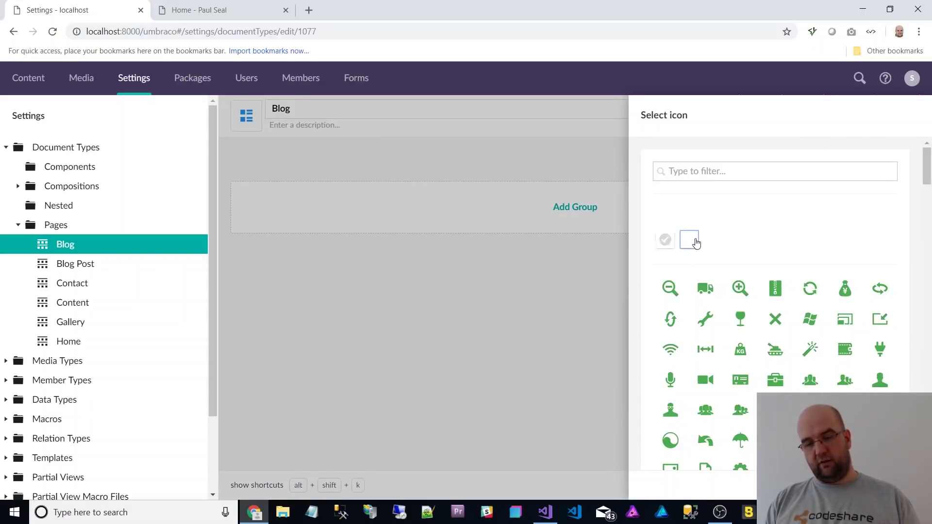
pyautogui.click(696, 242)
pyautogui.click(739, 241)
pyautogui.click(761, 239)
pyautogui.click(763, 238)
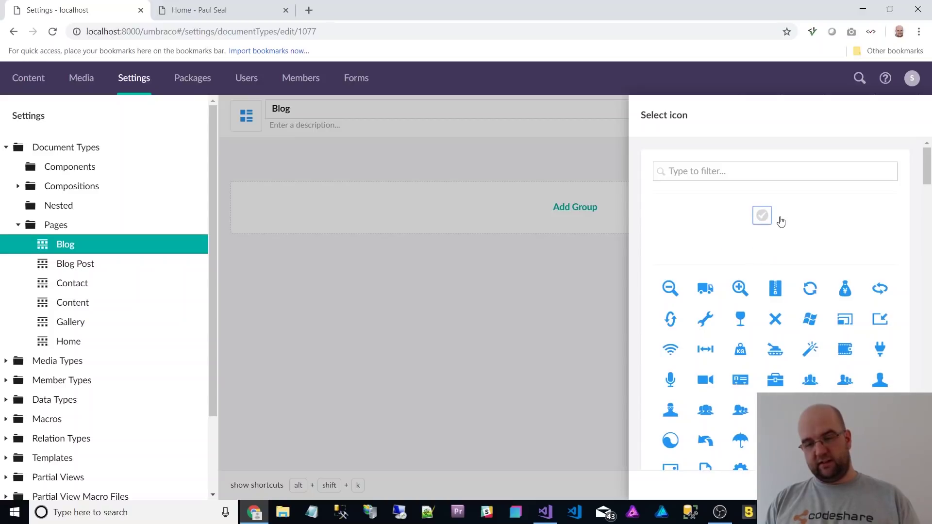
pyautogui.click(814, 243)
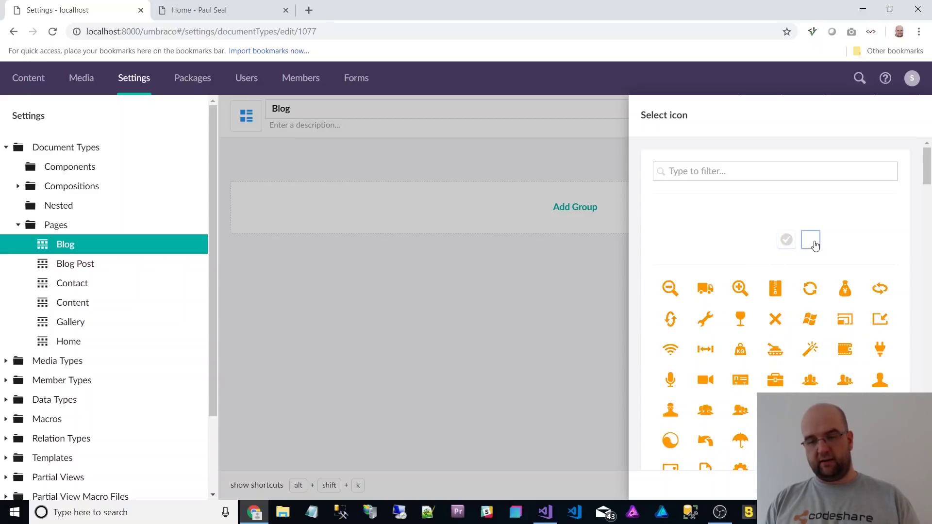
pyautogui.click(836, 240)
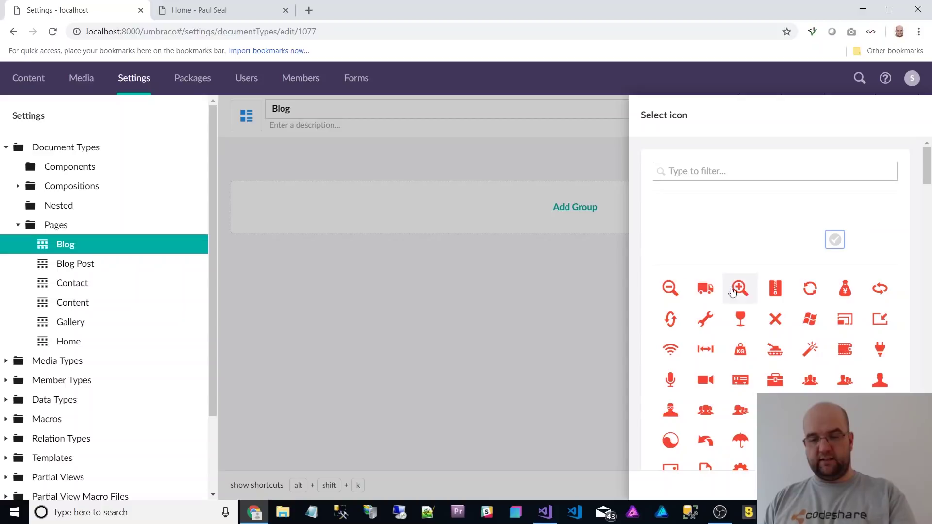
pyautogui.click(859, 240)
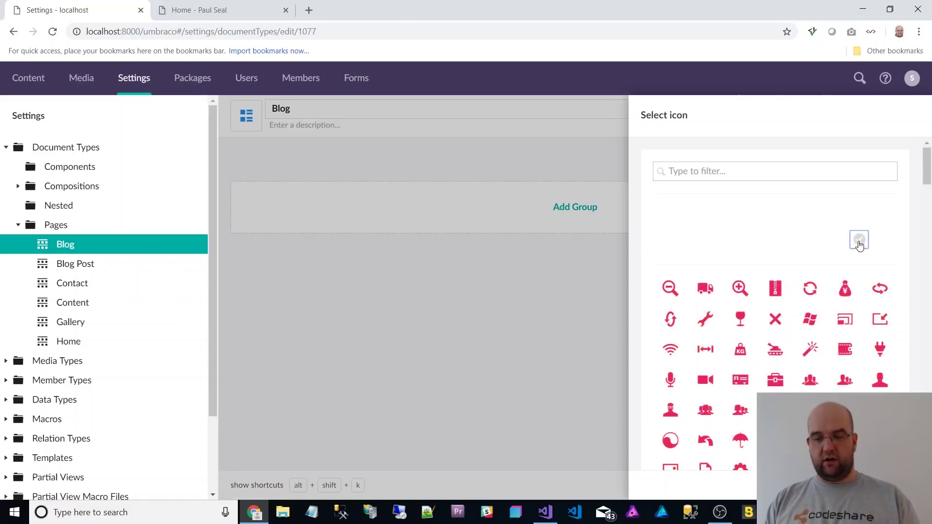
# Try blue shades, then settle on a darker green for the Blog icon.
pyautogui.click(882, 214)
pyautogui.click(859, 216)
pyautogui.click(810, 219)
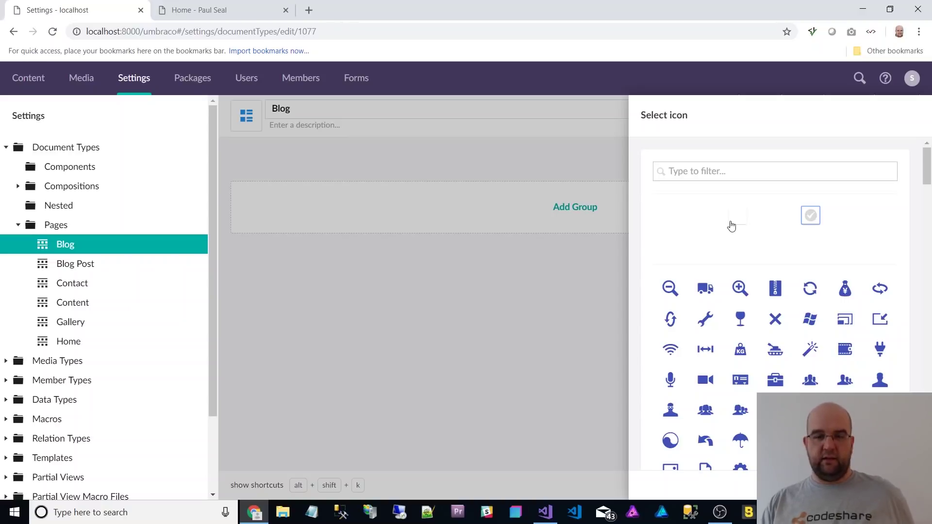
pyautogui.click(666, 224)
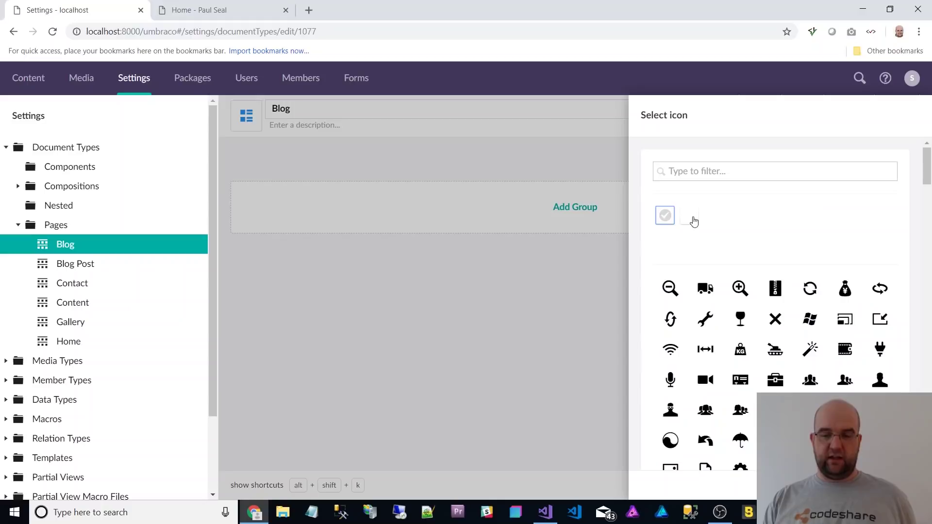
pyautogui.click(694, 221)
pyautogui.click(689, 241)
pyautogui.click(665, 241)
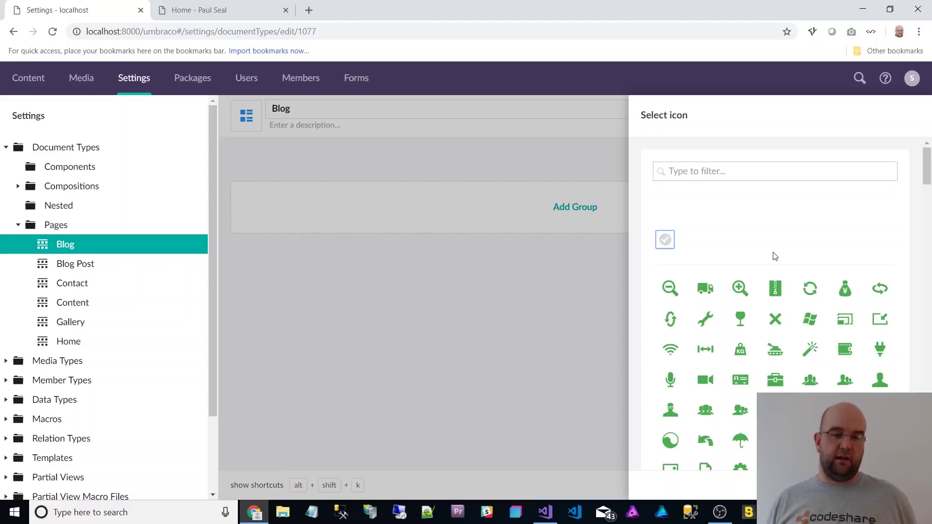
# View the live site's home page with the developer tools closed.
pyautogui.click(197, 9)
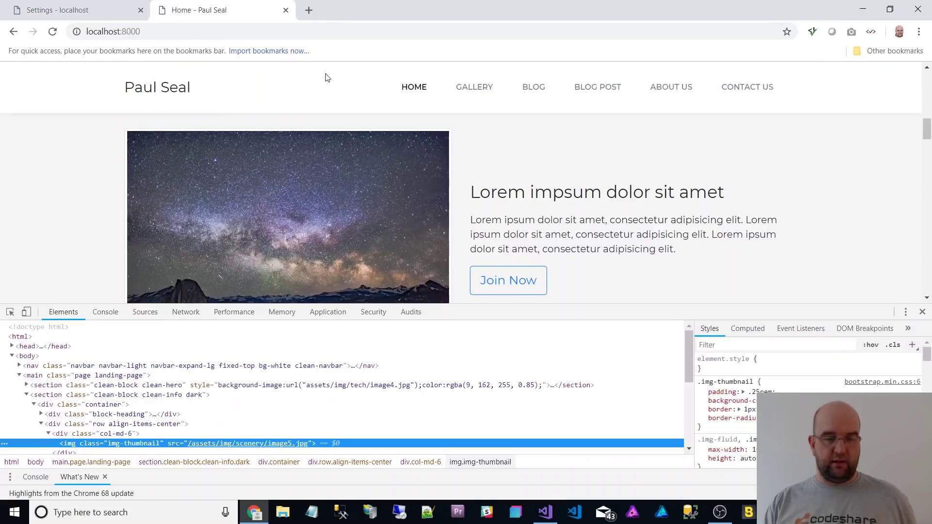
pyautogui.click(922, 312)
pyautogui.scroll(8, 911, 322)
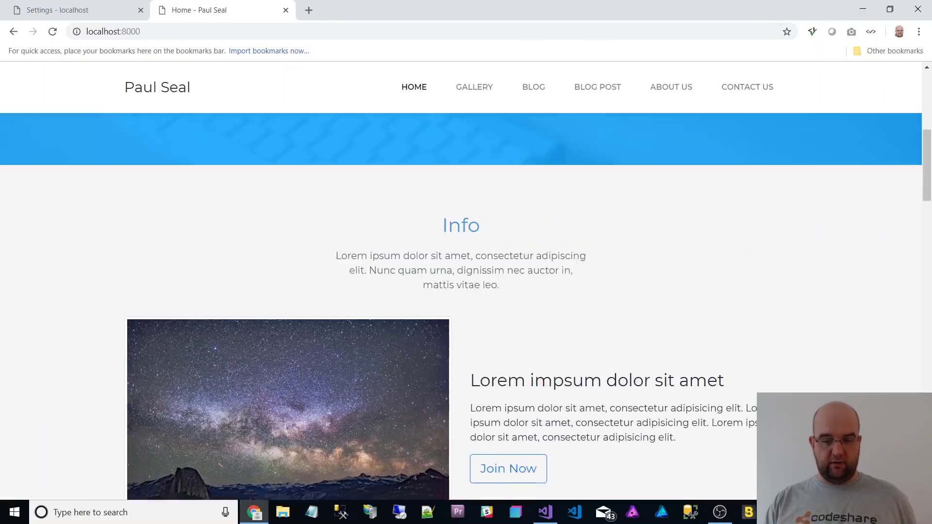
pyautogui.scroll(-10, 461, 306)
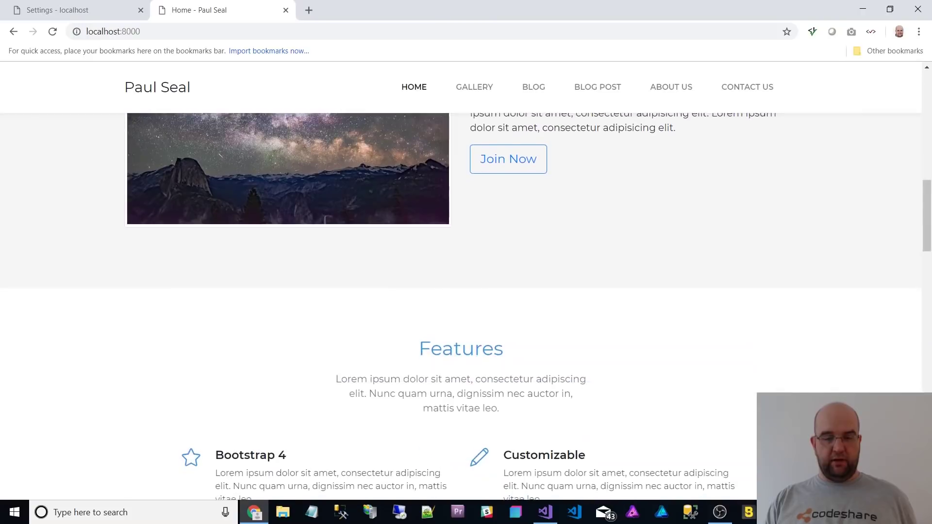
# Go to Content in the back office and choose Stay to keep unsaved Blog edits.
pyautogui.click(97, 6)
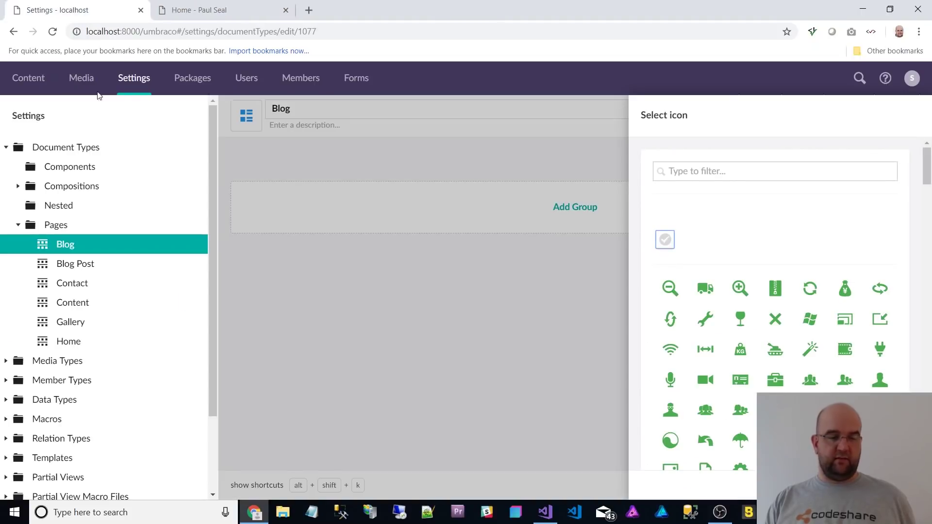
pyautogui.click(33, 79)
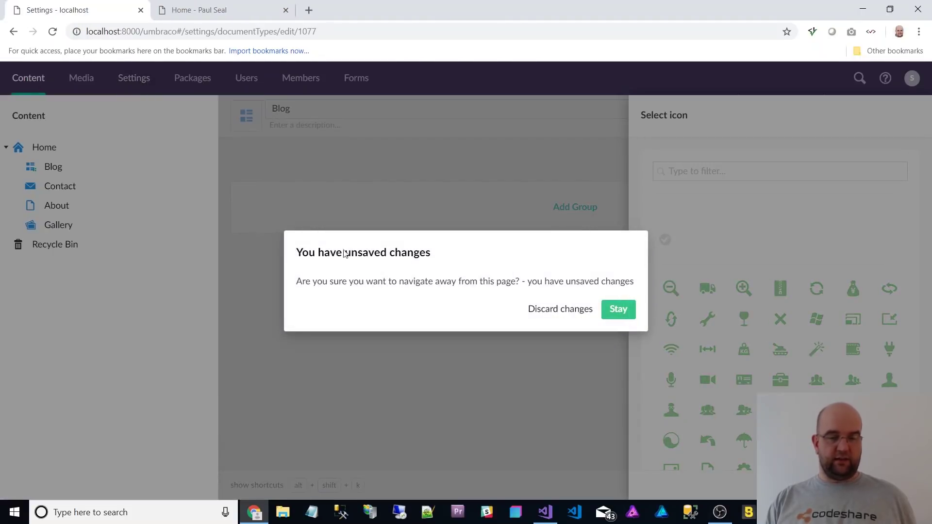
pyautogui.click(618, 311)
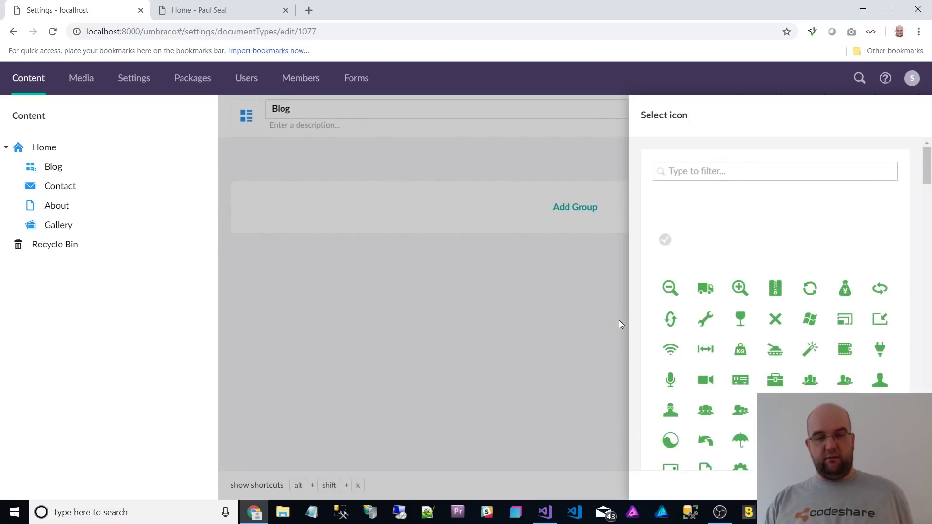
# Glance at the live site's home page again, then return to the back office.
pyautogui.click(211, 11)
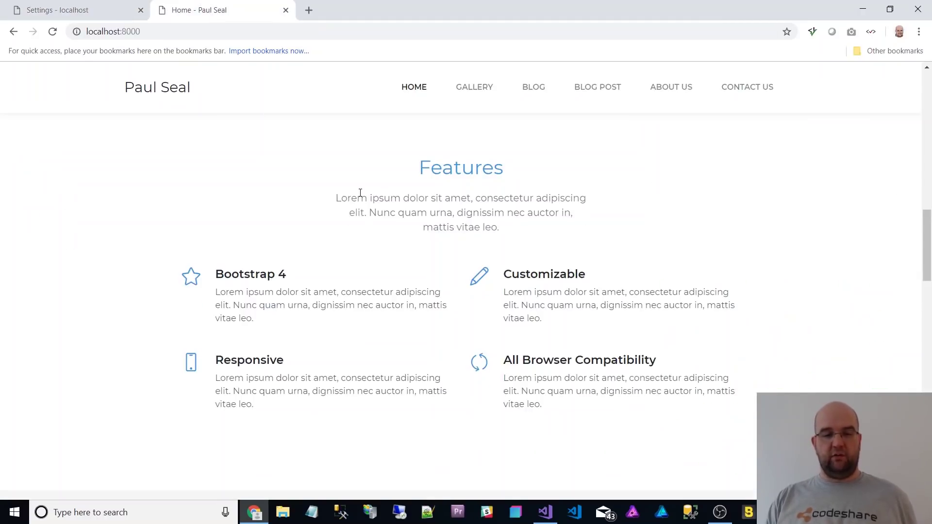
pyautogui.scroll(2, 360, 192)
pyautogui.click(78, 10)
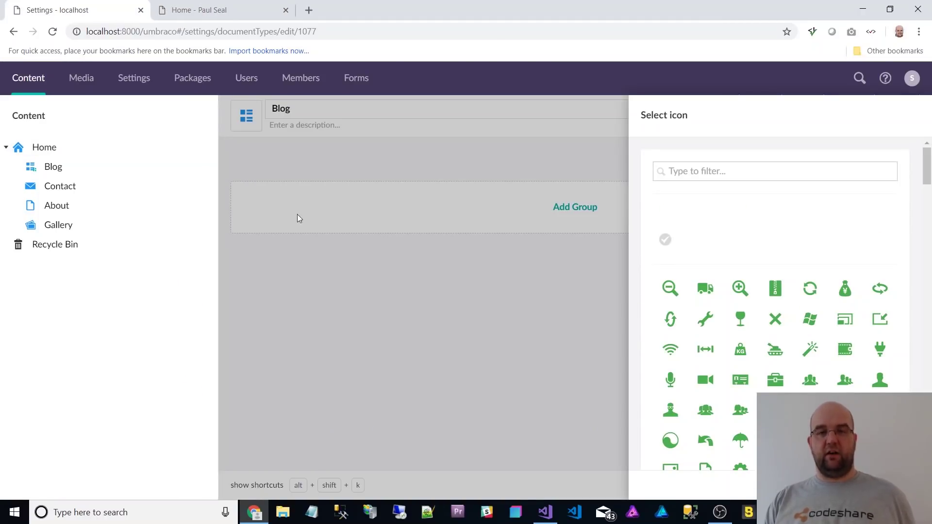